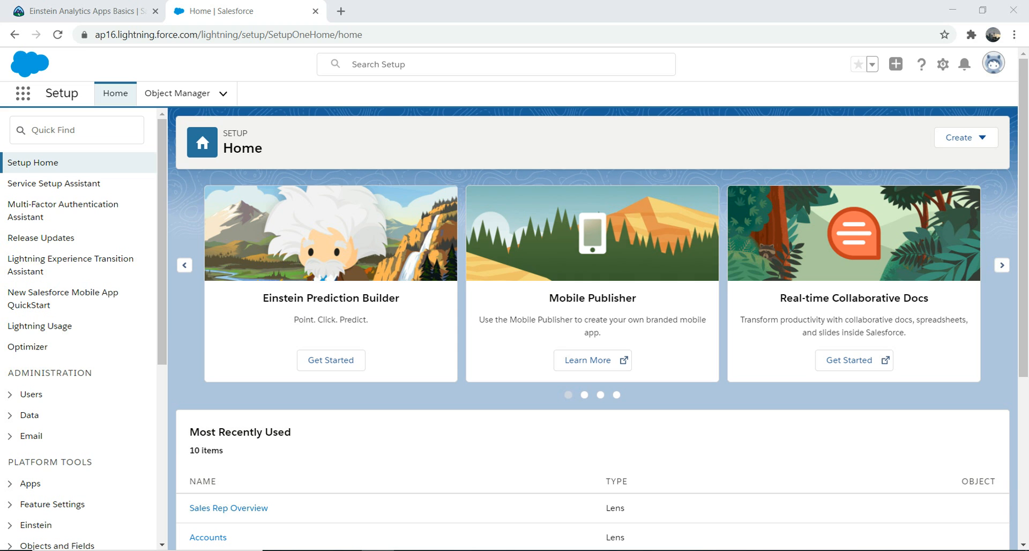
Check the Einstein Analytics Apps Basics module on Trailhead, and open Analytics Studio from Salesforce Setup
click(86, 11)
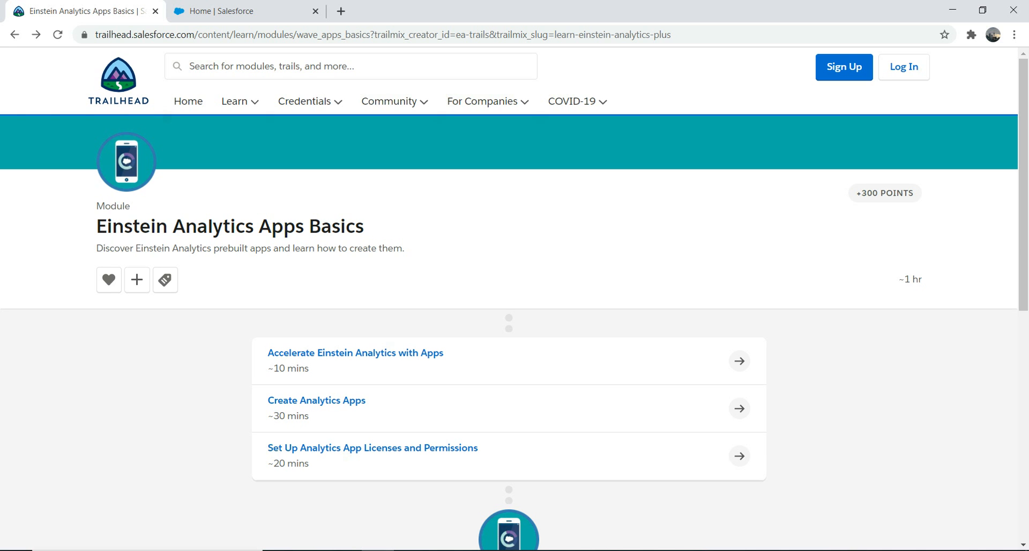
click(241, 11)
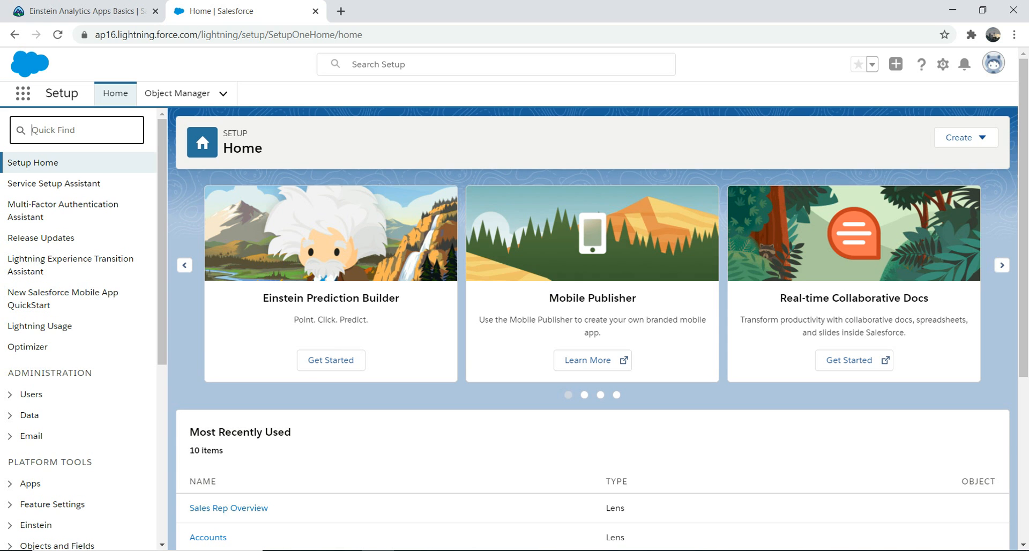
click(23, 94)
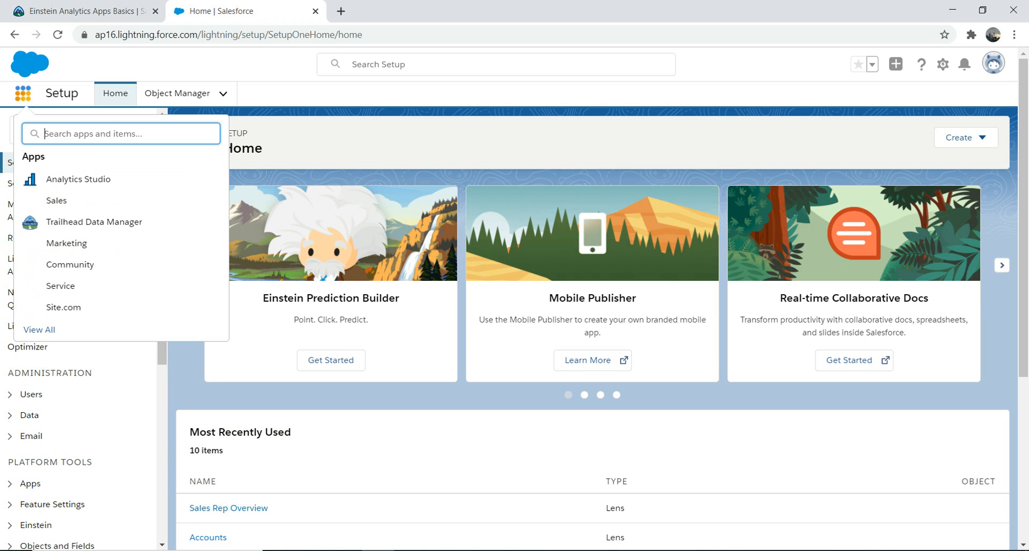
click(64, 179)
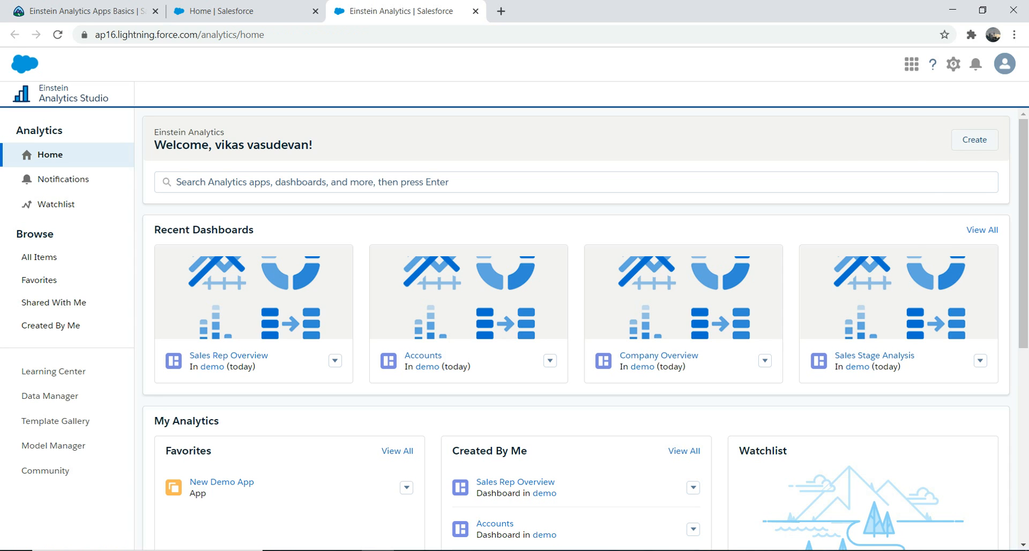
Start creating a brand new analytics app from the Sales Analytics template, without reusing an existing app's answers
click(975, 139)
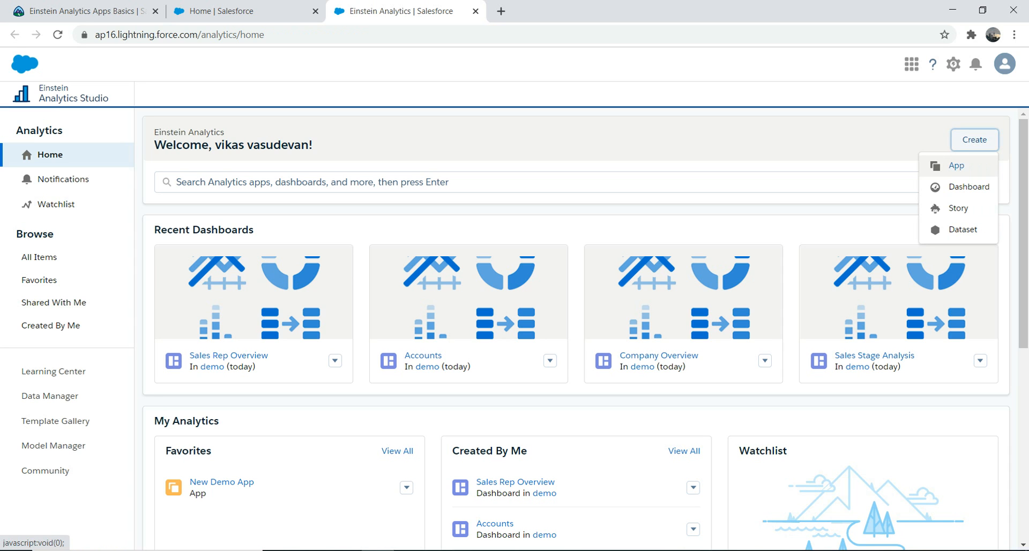
click(956, 170)
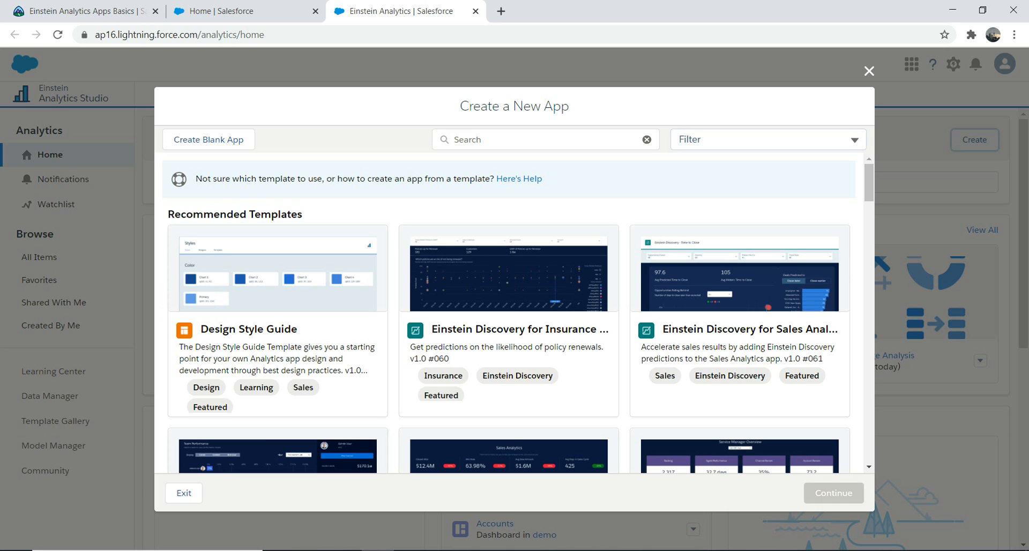
scroll(509, 311, down, 4)
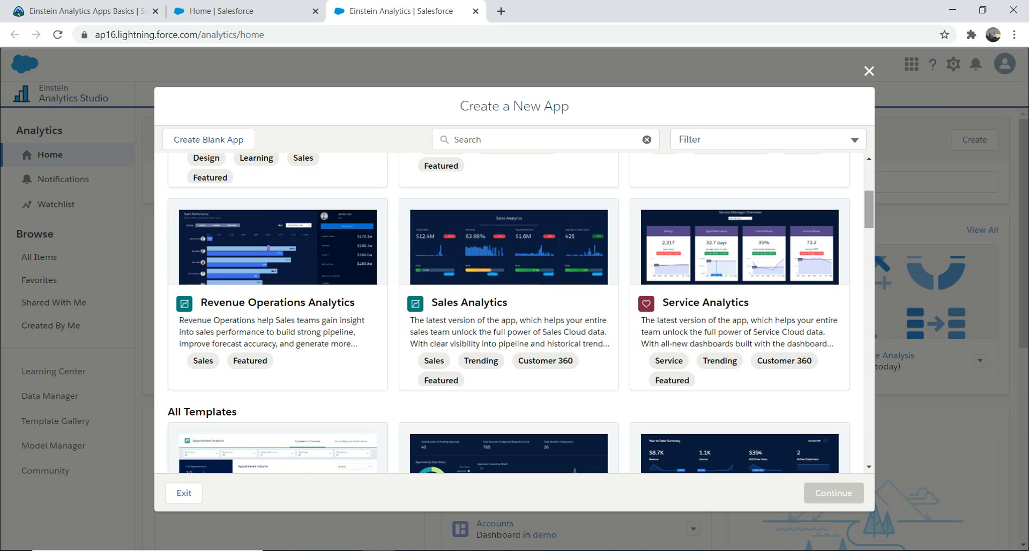
mouse_move(869, 209)
mouse_down()
mouse_move(869, 181)
mouse_move(869, 206)
mouse_up()
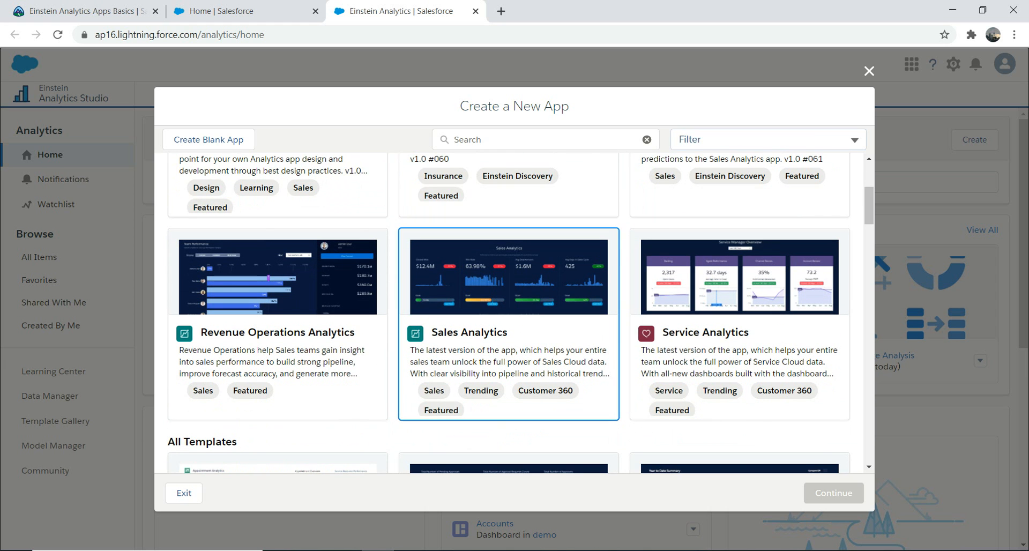
click(508, 332)
click(833, 493)
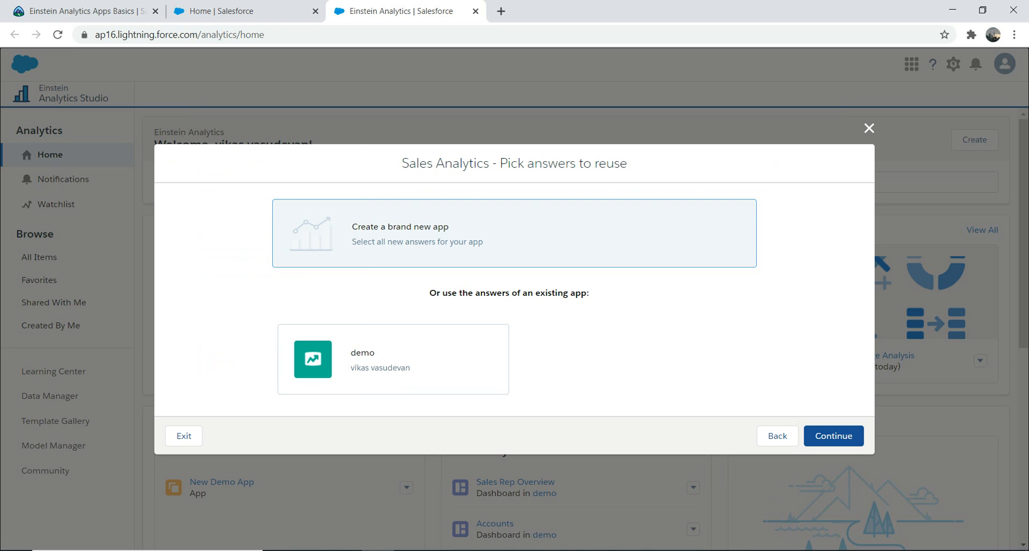
click(834, 436)
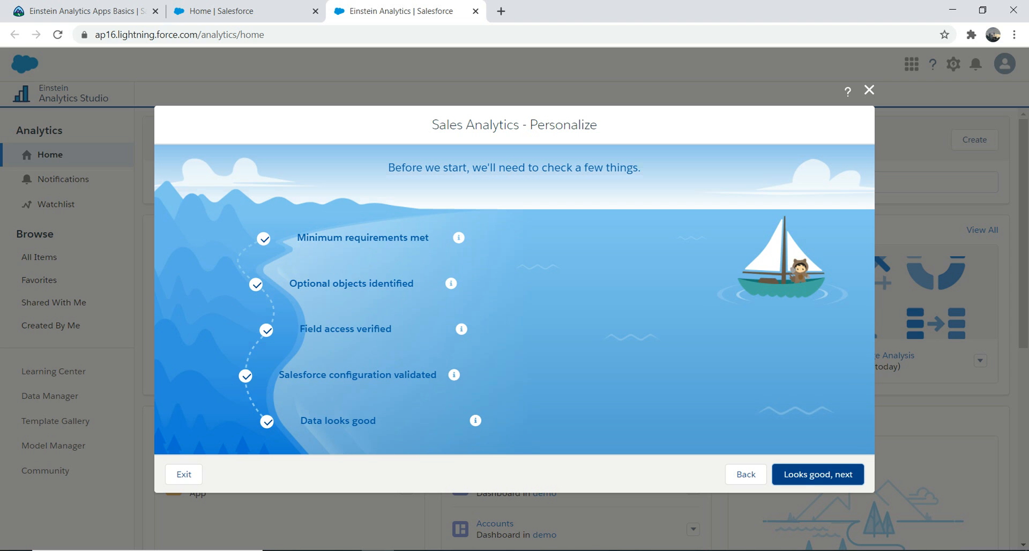
Accept the requirement checks, choose Custom creation for Sales Analytics, and keep Products and Cases as the additional objects
click(818, 474)
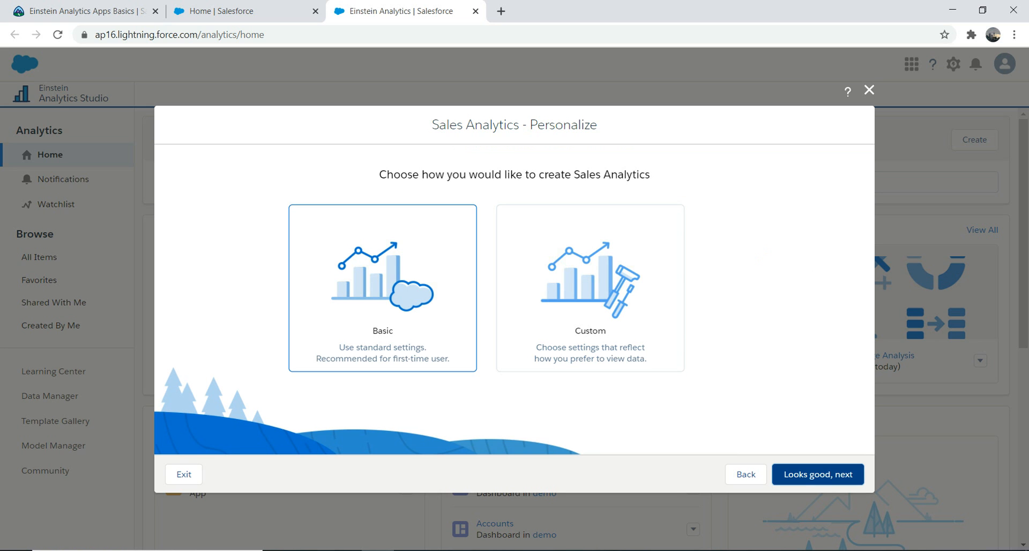
click(591, 289)
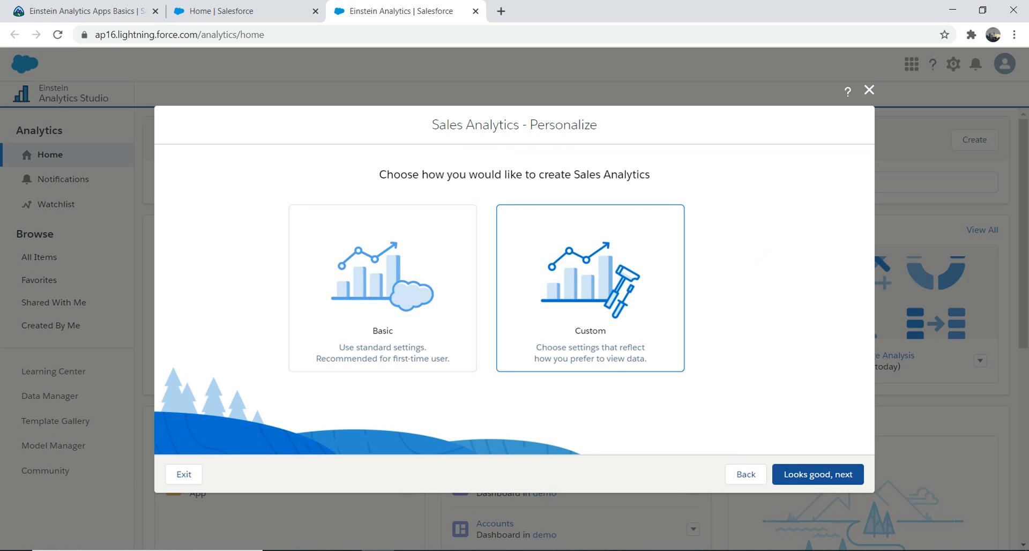
click(819, 475)
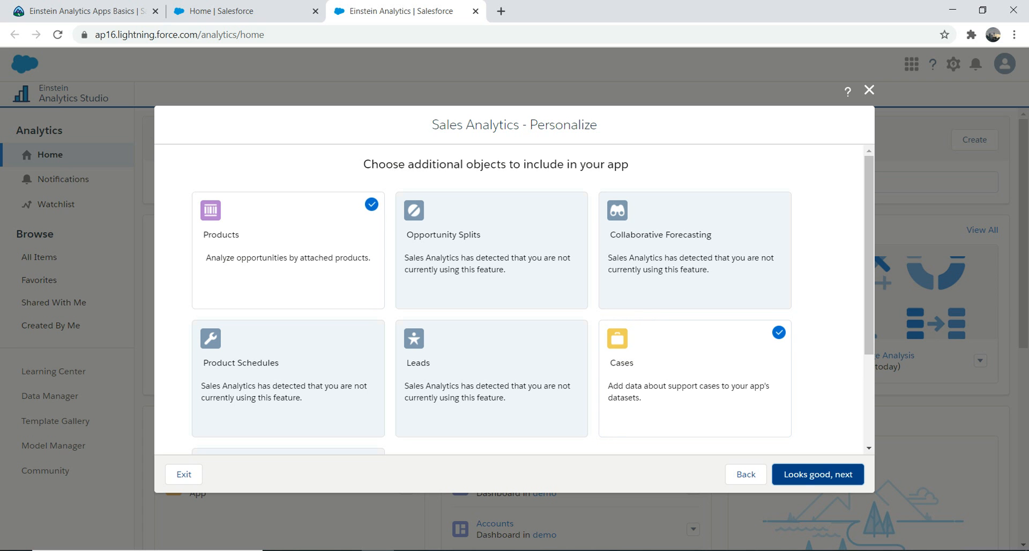
click(818, 475)
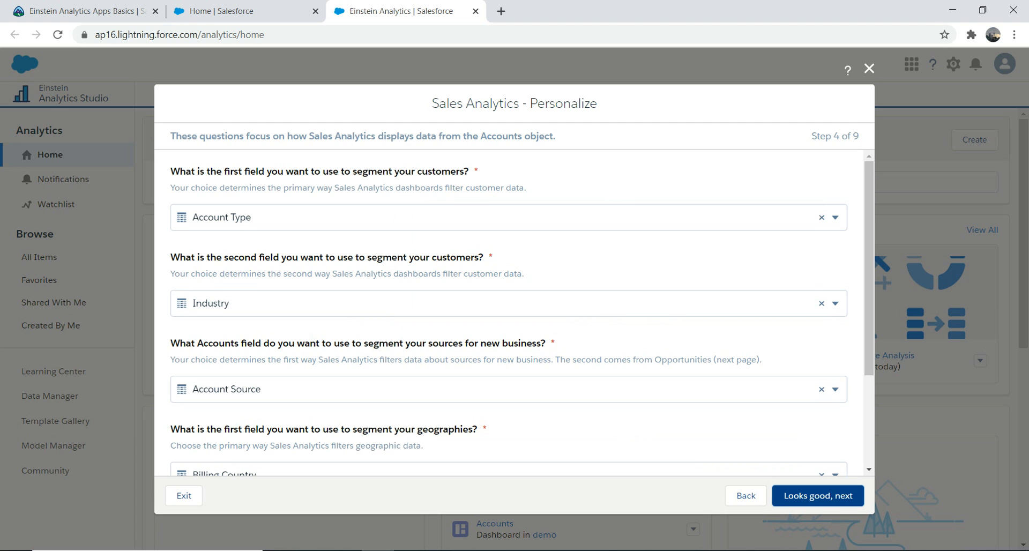
Accept the default Accounts segmentation fields: Account Type, Industry, Account Source, Billing Country and Billing State/Province
click(835, 217)
click(835, 218)
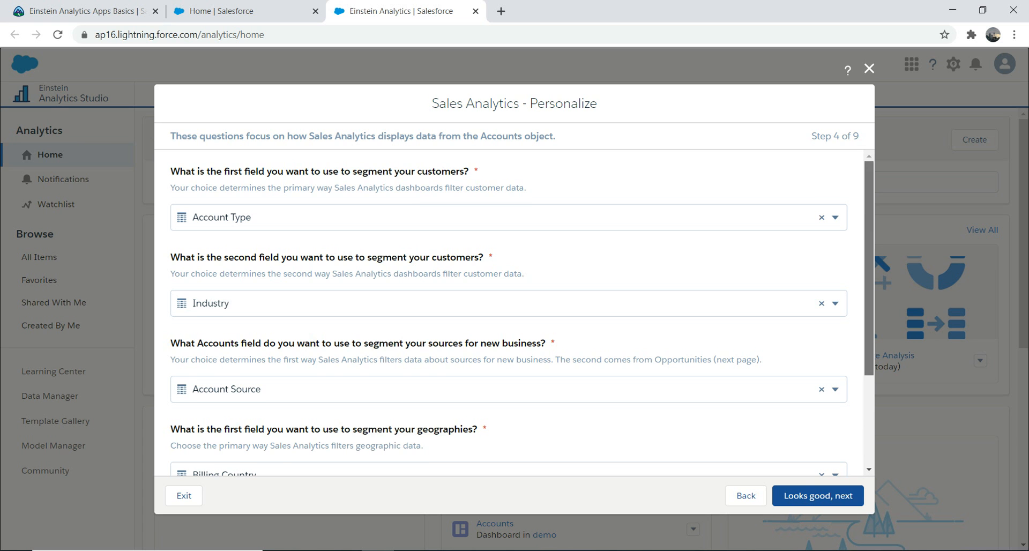
scroll(509, 311, down, 3)
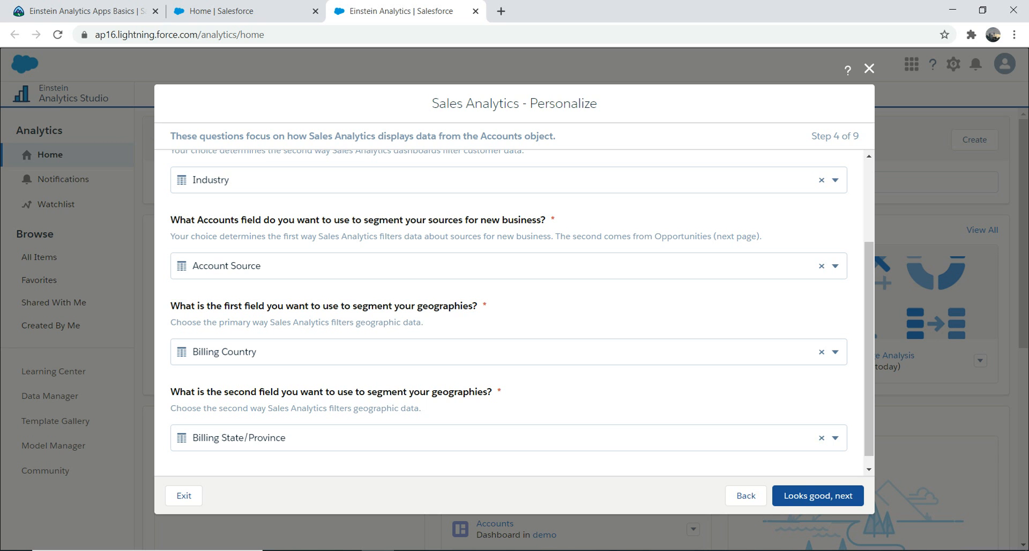
click(817, 496)
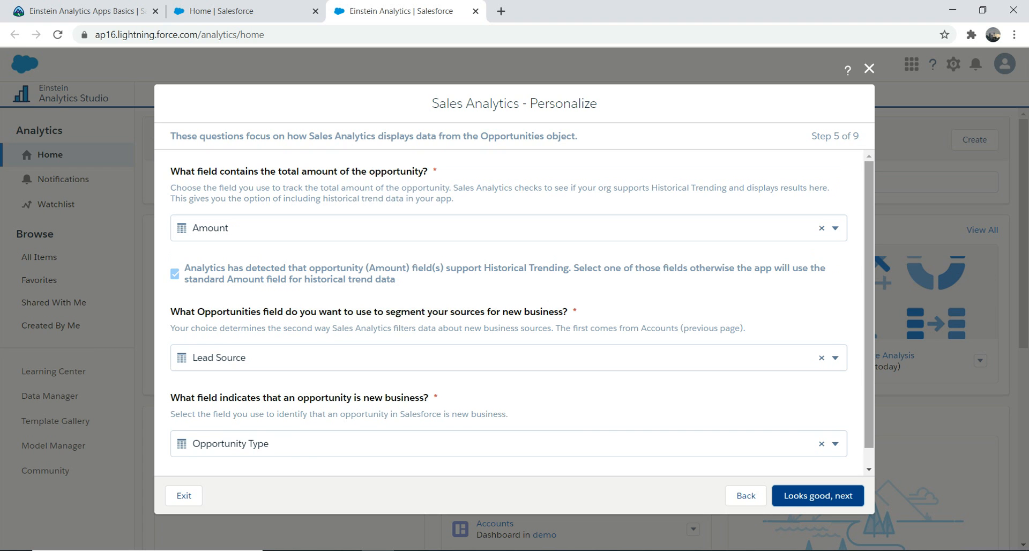
Accept the default Opportunities and Products fields, keeping data visibility at Option 1 and the opportunity Record Types question blank
scroll(509, 307, down, 1)
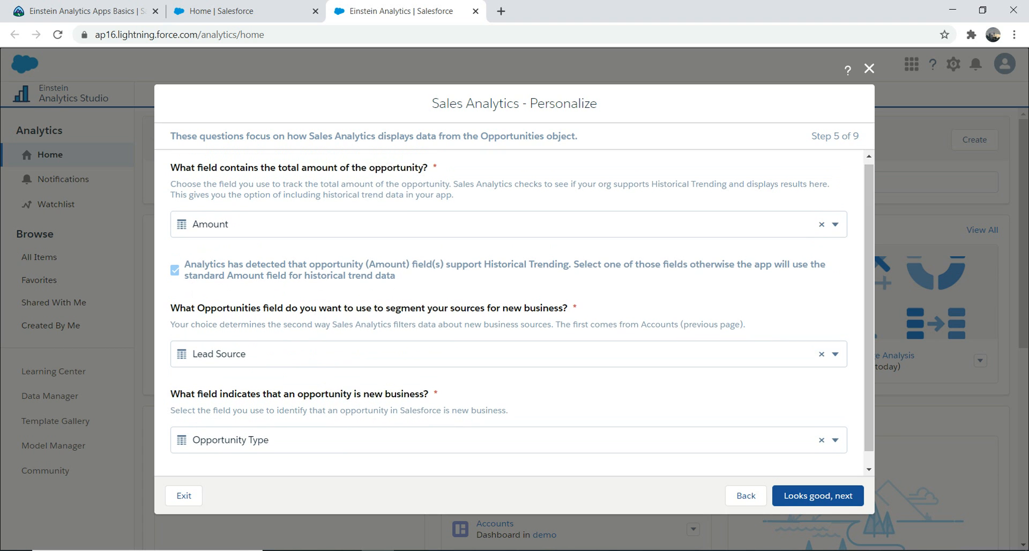
click(818, 496)
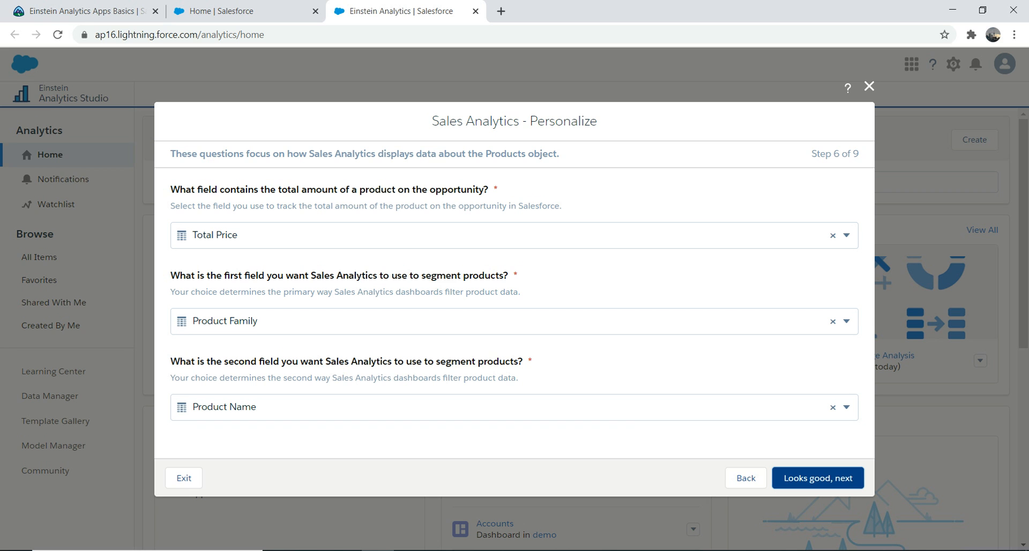
click(818, 478)
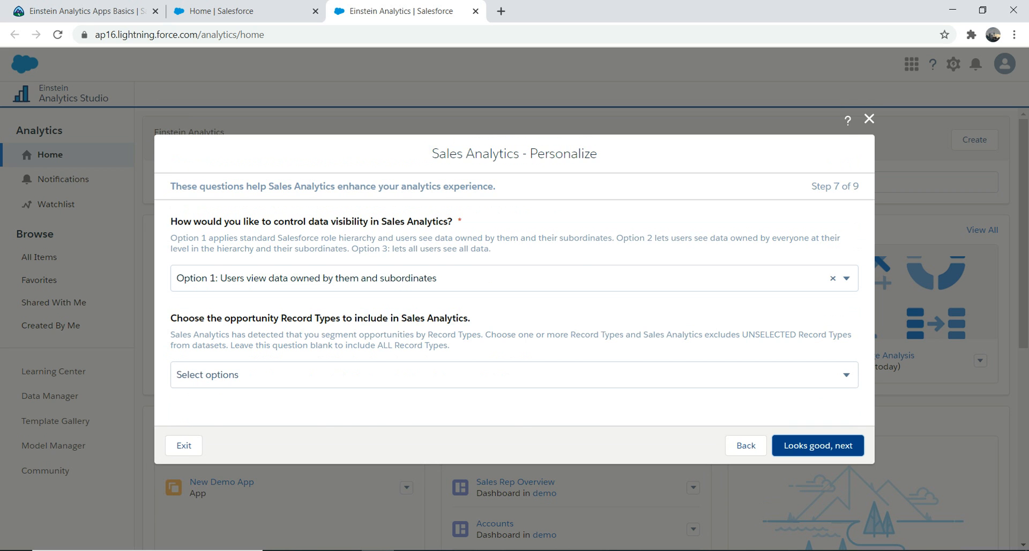
click(818, 445)
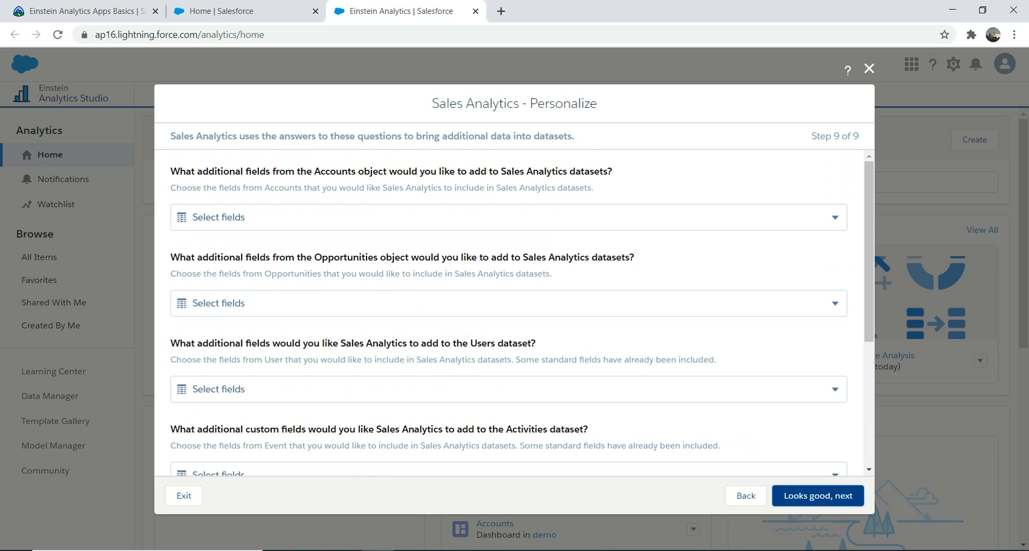
Add Account Description from Accounts, Contact ID from Opportunities and Account ID for Users to the datasets, and accept the additional fields
click(508, 217)
key(Return)
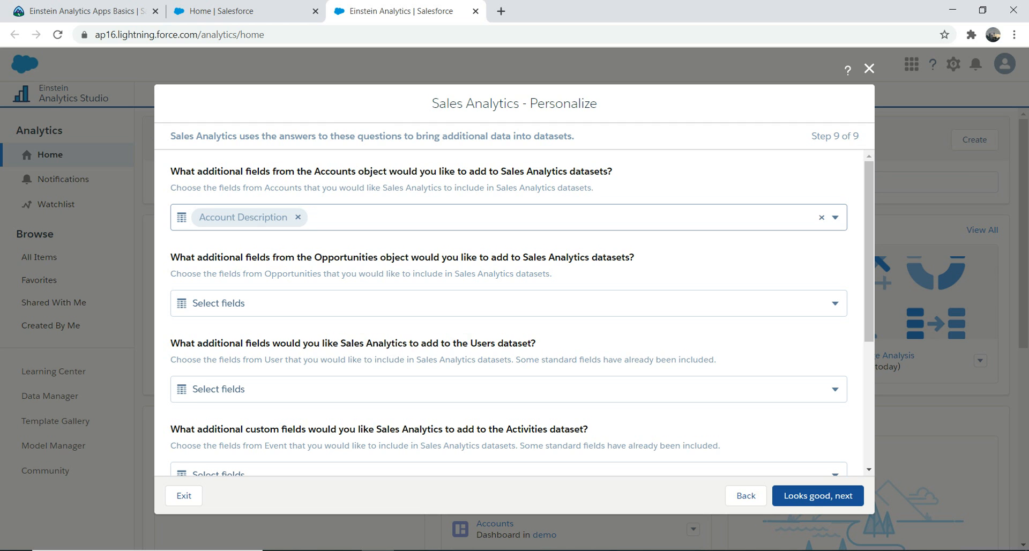
click(251, 304)
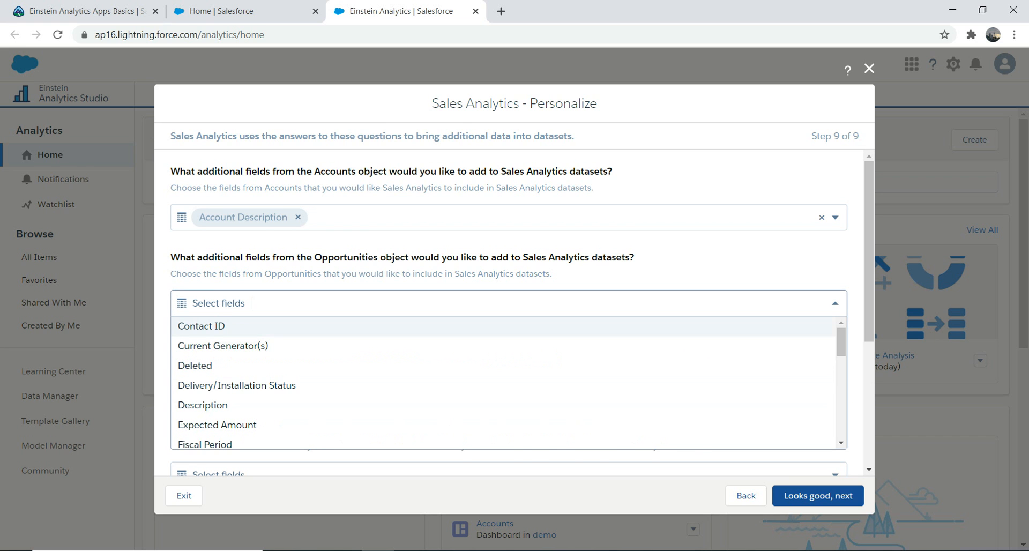
click(214, 326)
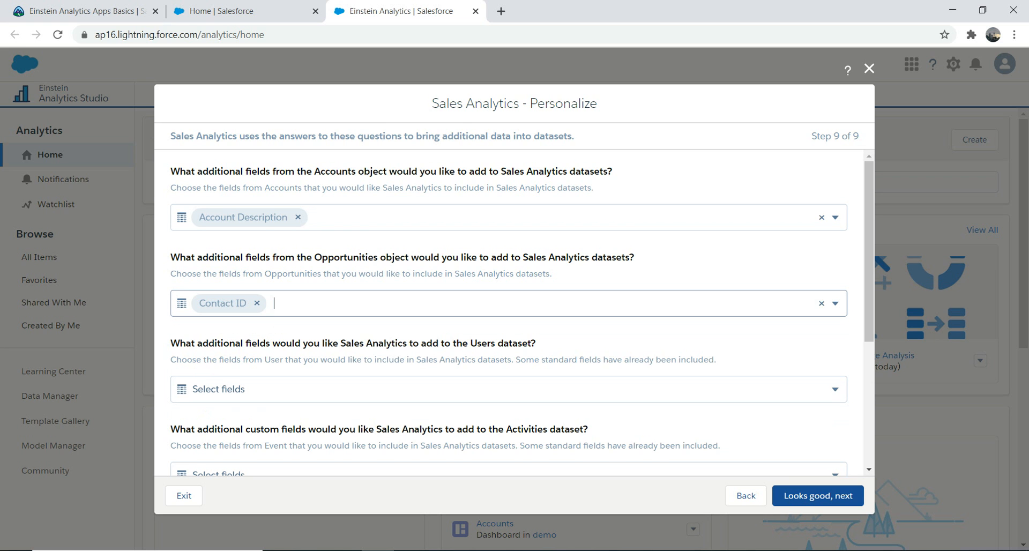
click(241, 391)
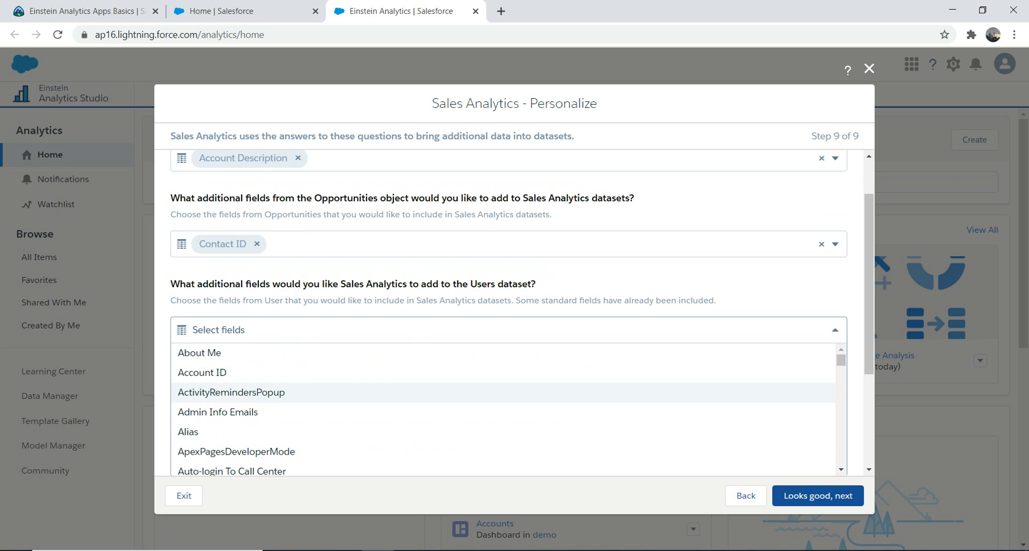
click(214, 373)
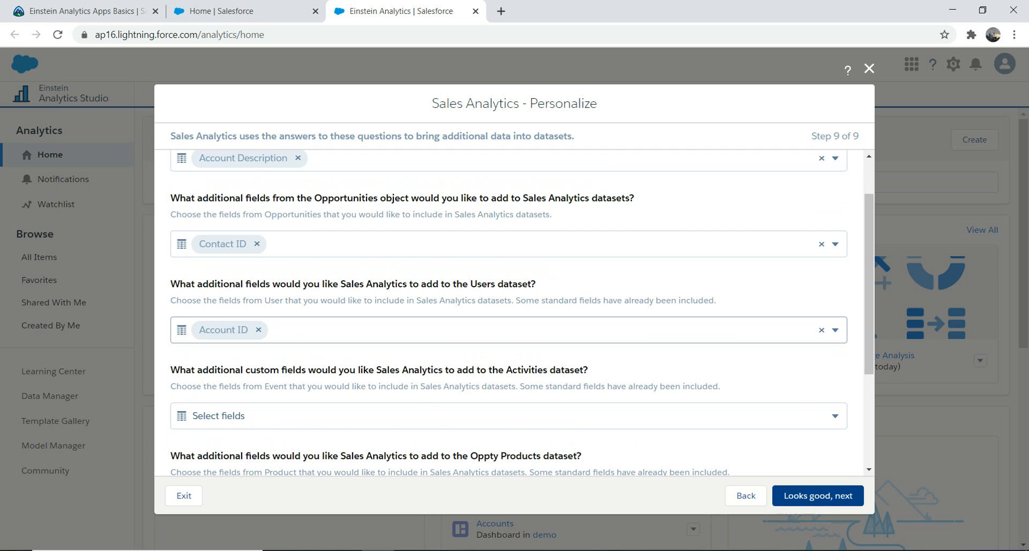
click(818, 495)
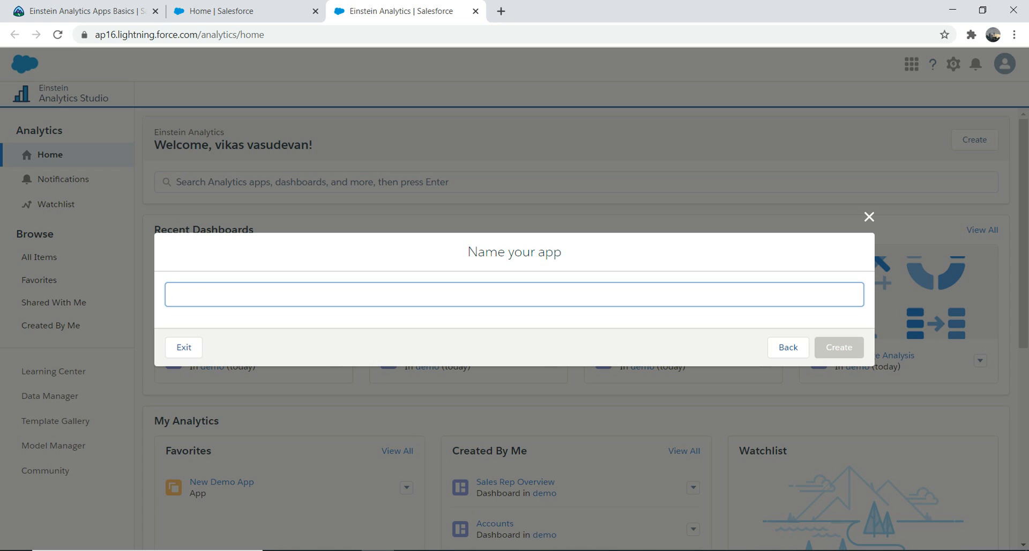
Name the app SalesFirstApp and create it
text(SalesFirstApp)
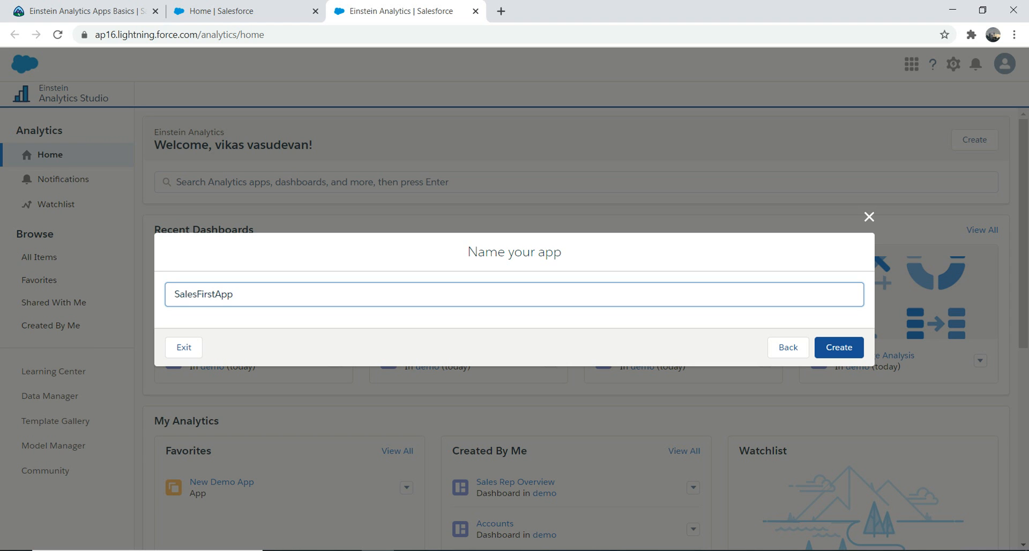
key(Return)
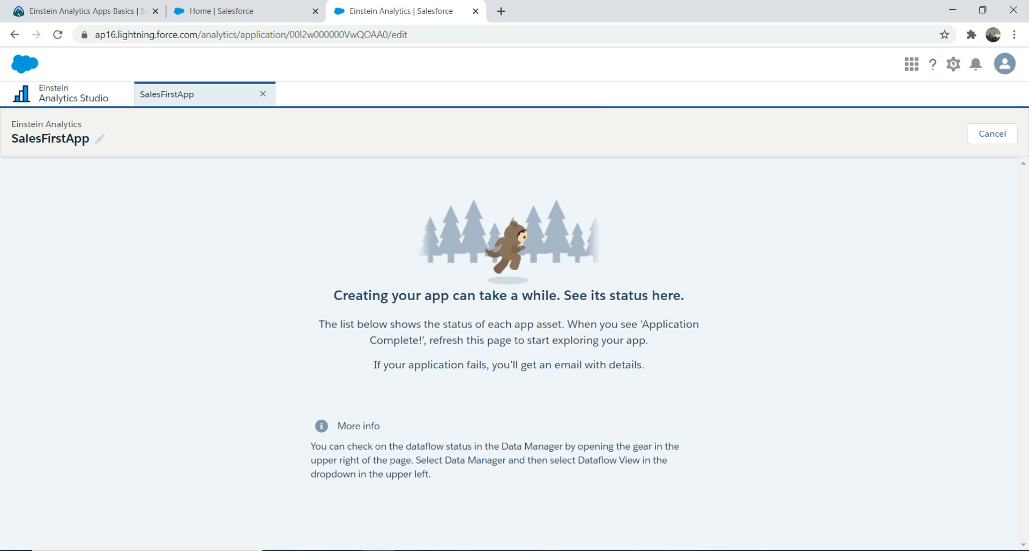
Open another Analytics Studio session from Salesforce Setup and launch the Trailhead Data Manager from it
click(248, 11)
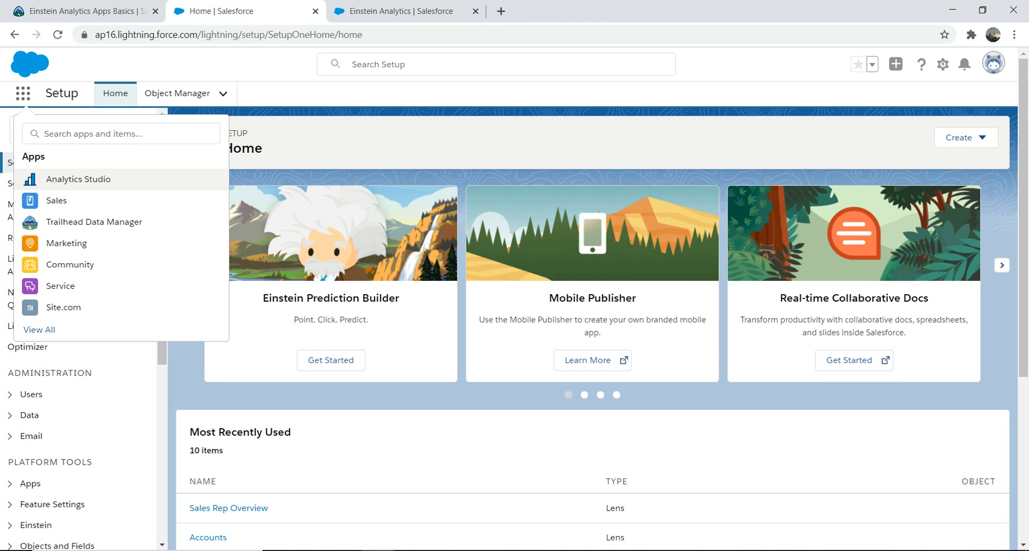
click(78, 179)
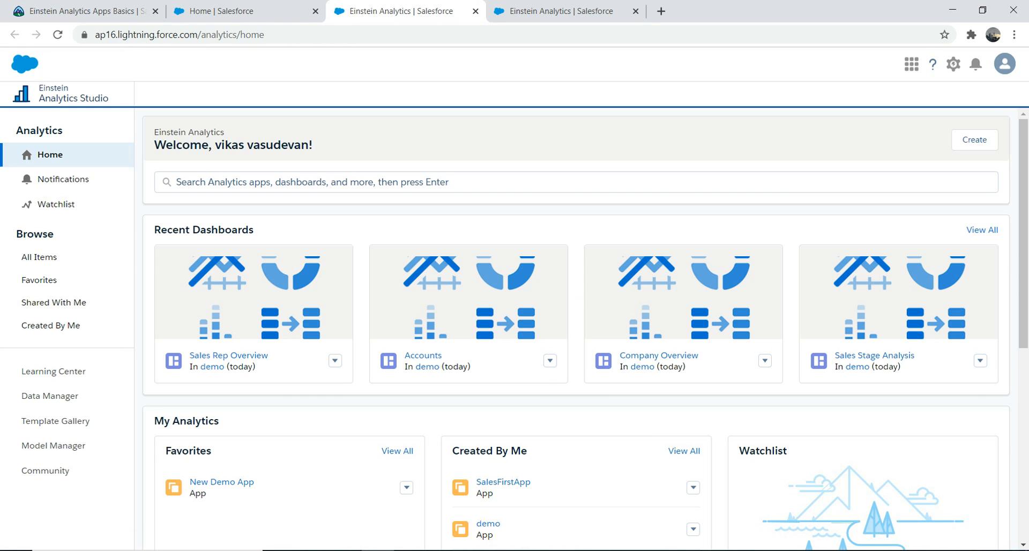
click(912, 64)
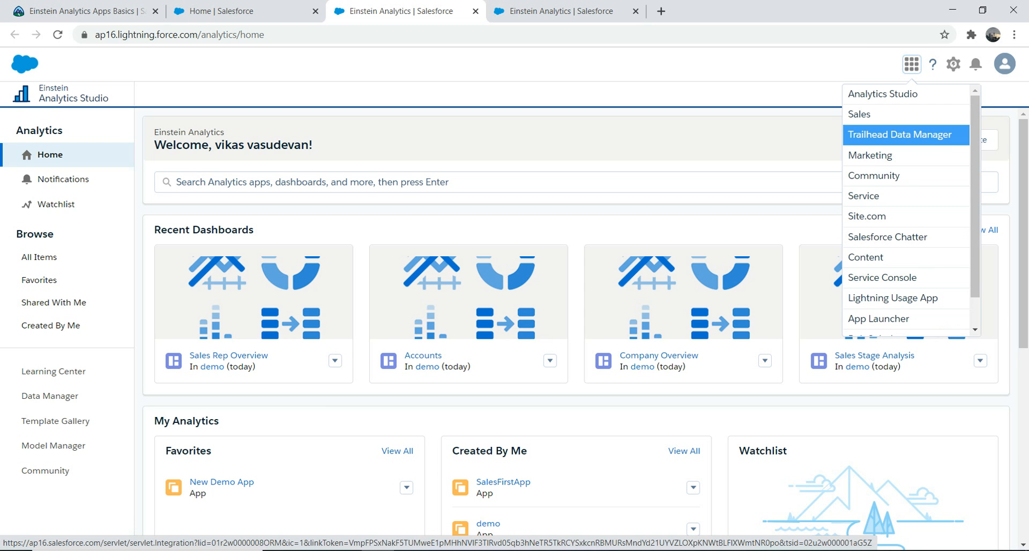
click(906, 135)
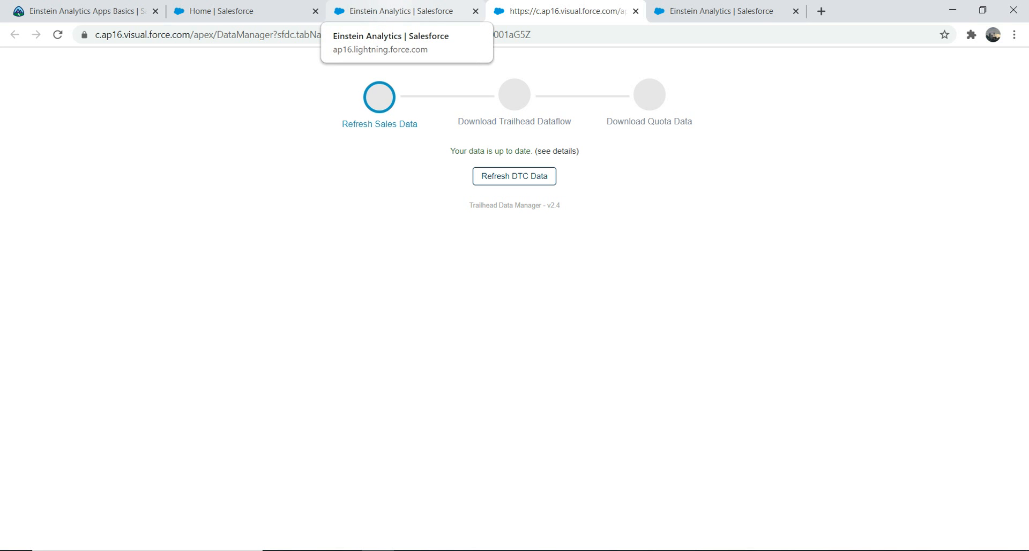
Leave the Trailhead Data Manager and return to the SalesFirstApp page to check its creation status
click(401, 11)
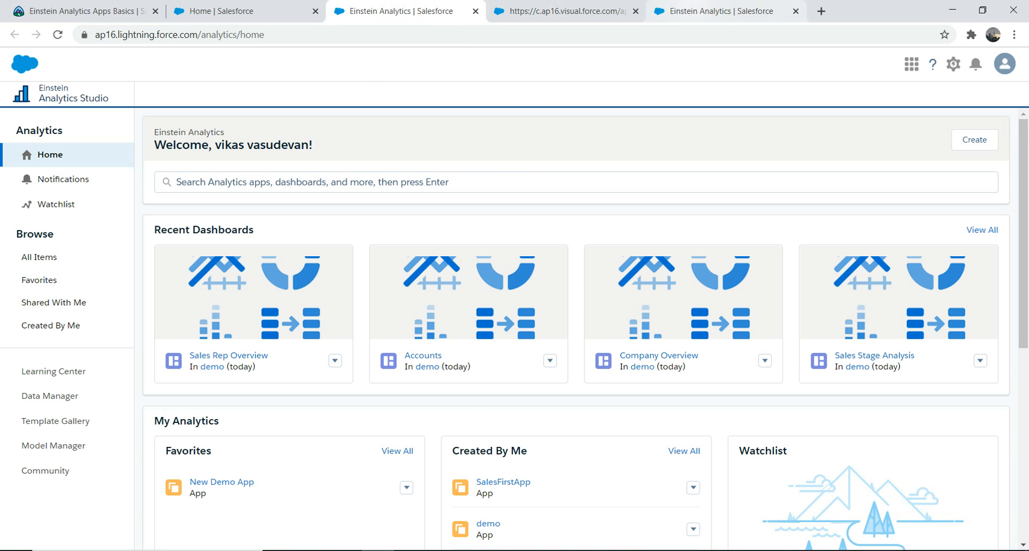
click(719, 11)
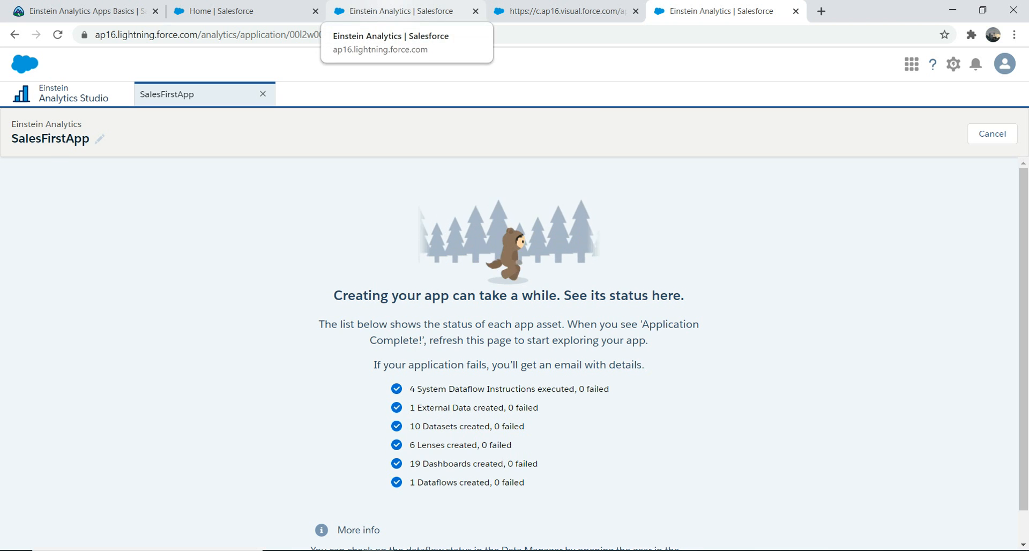
Browse the recommended and full template lists for creating a new app, and close the template chooser without creating one
click(402, 11)
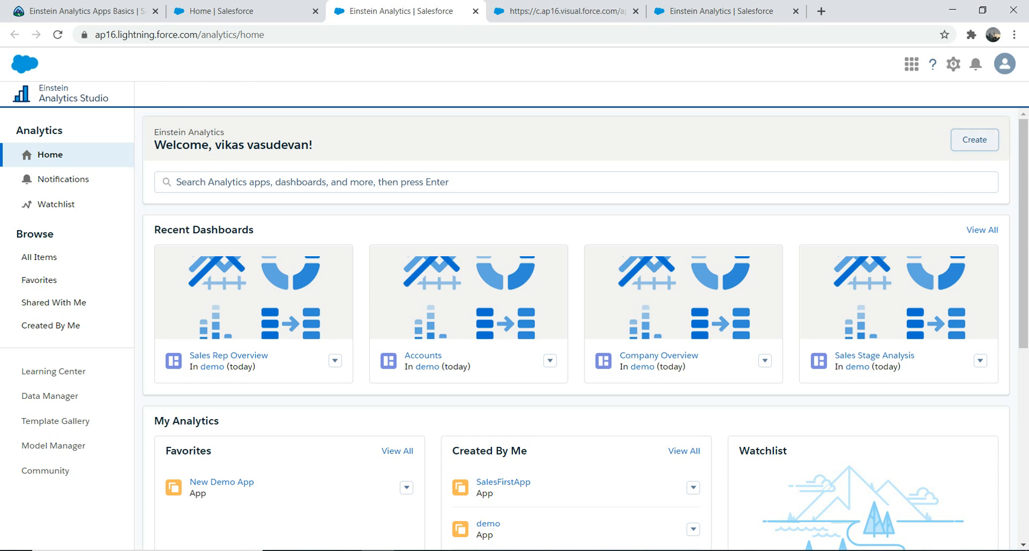
click(974, 139)
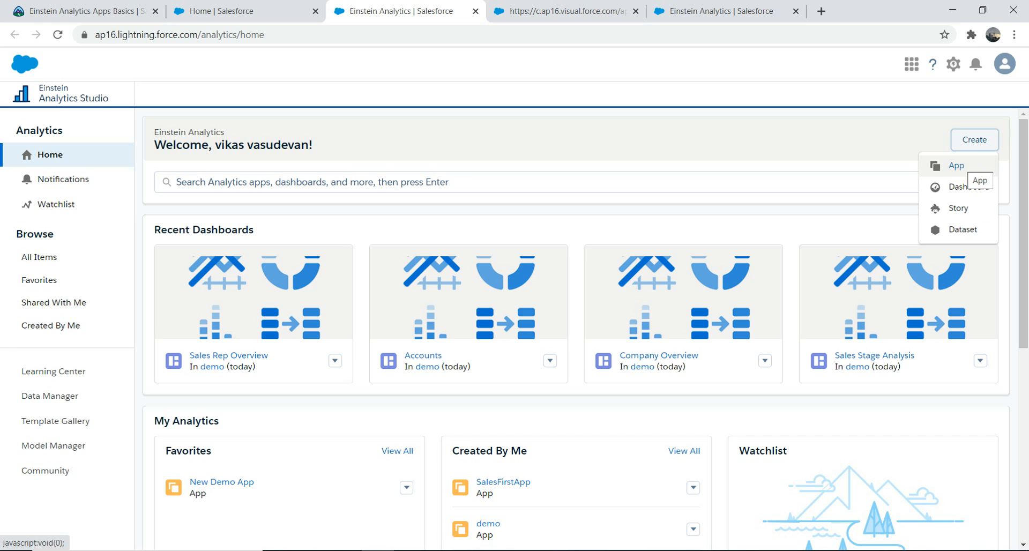
click(957, 166)
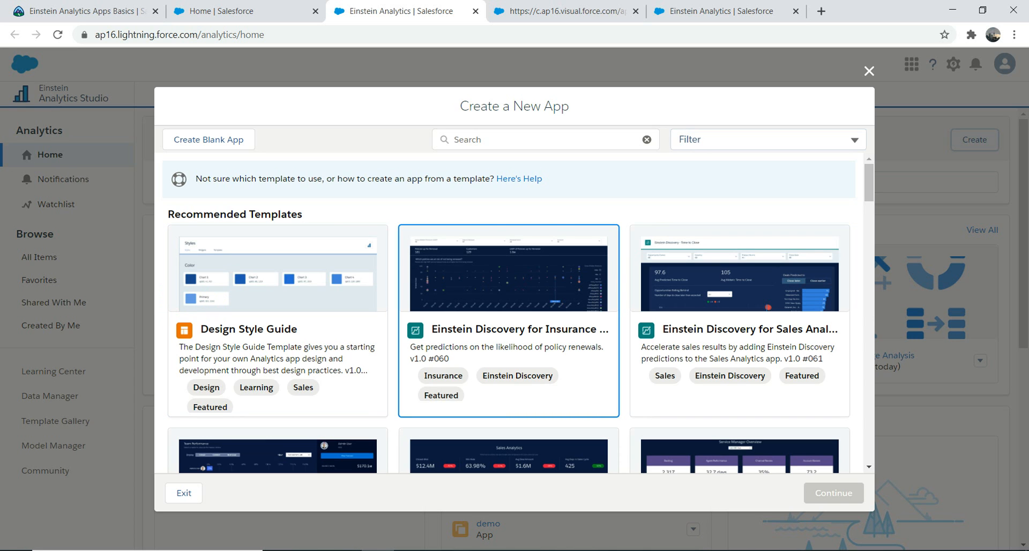
scroll(740, 322, down, 5)
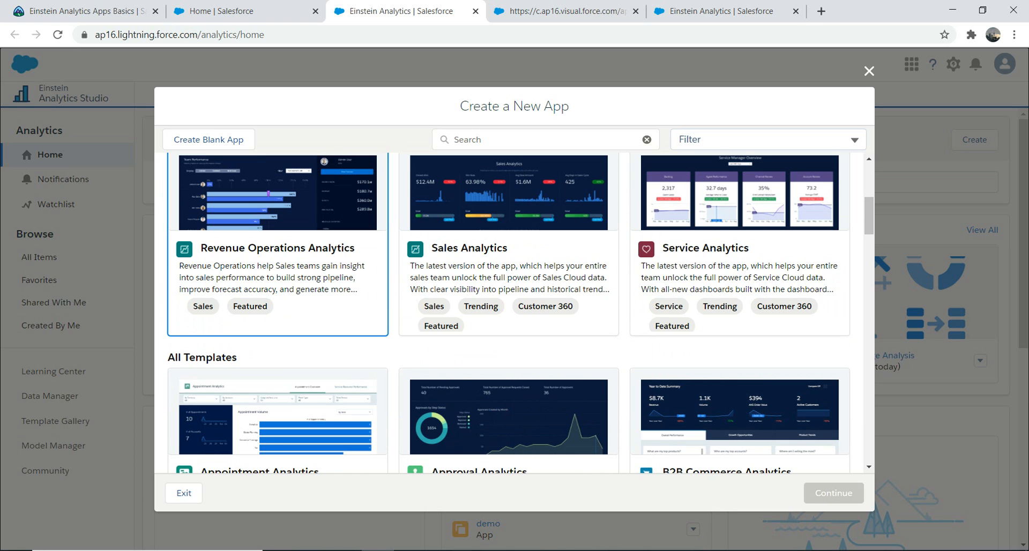
drag(869, 216, 869, 234)
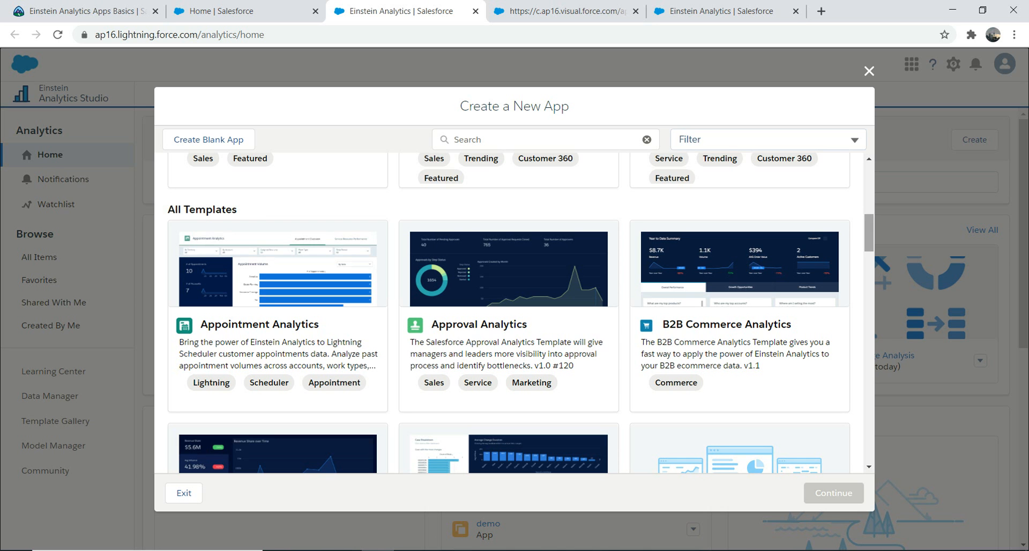
scroll(740, 322, down, 5)
scroll(515, 314, down, 1)
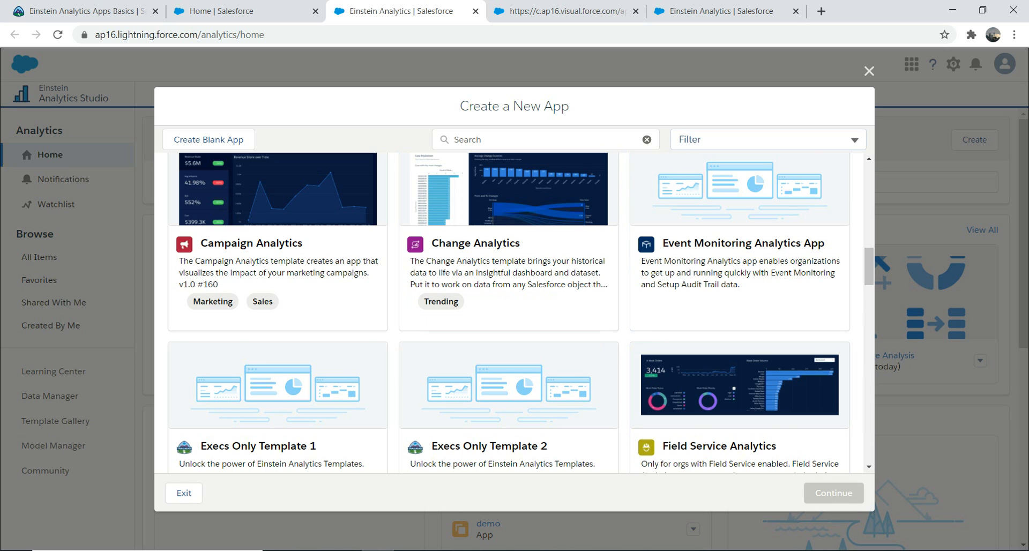
click(869, 71)
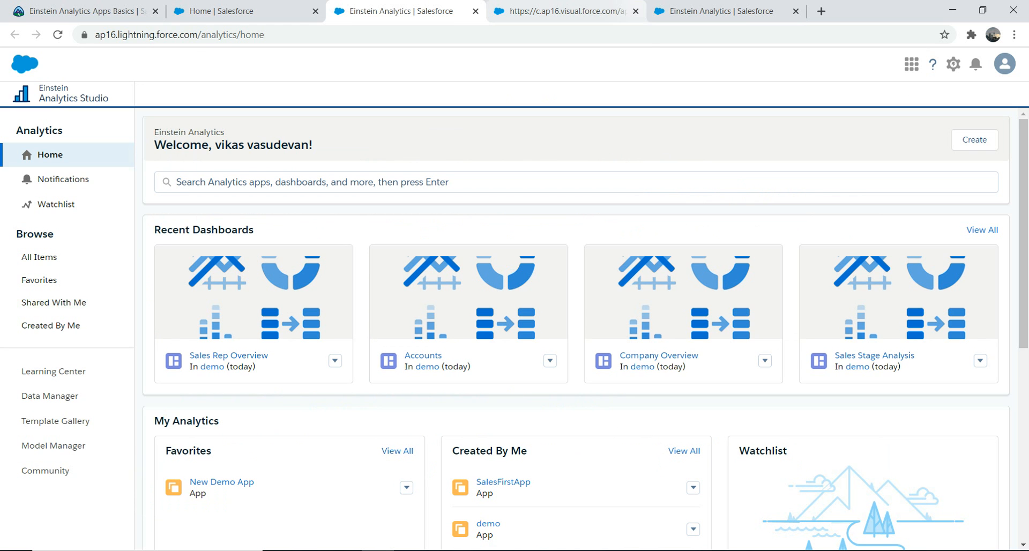
Check the creation status of SalesFirstApp and return to the Analytics Studio home page
click(563, 11)
key(ctrl+Tab)
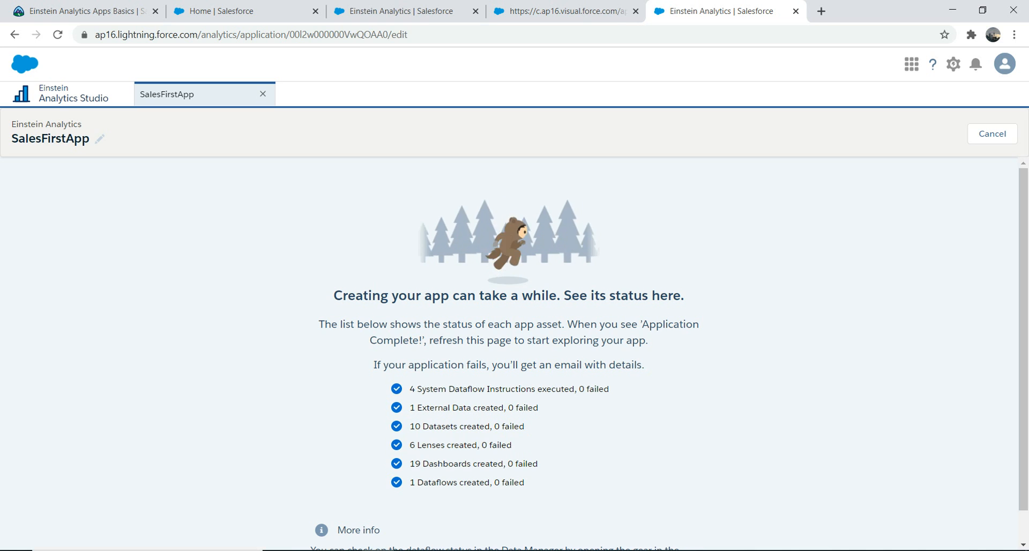
click(402, 11)
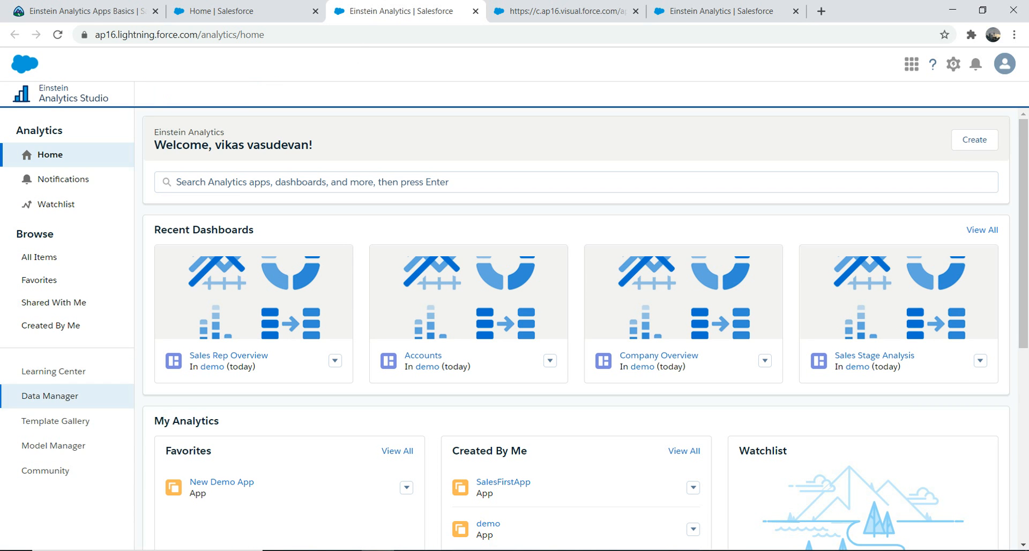
Open the Data Manager and review its Monitor, Dataflows & Recipes, Data and Connect pages
click(50, 396)
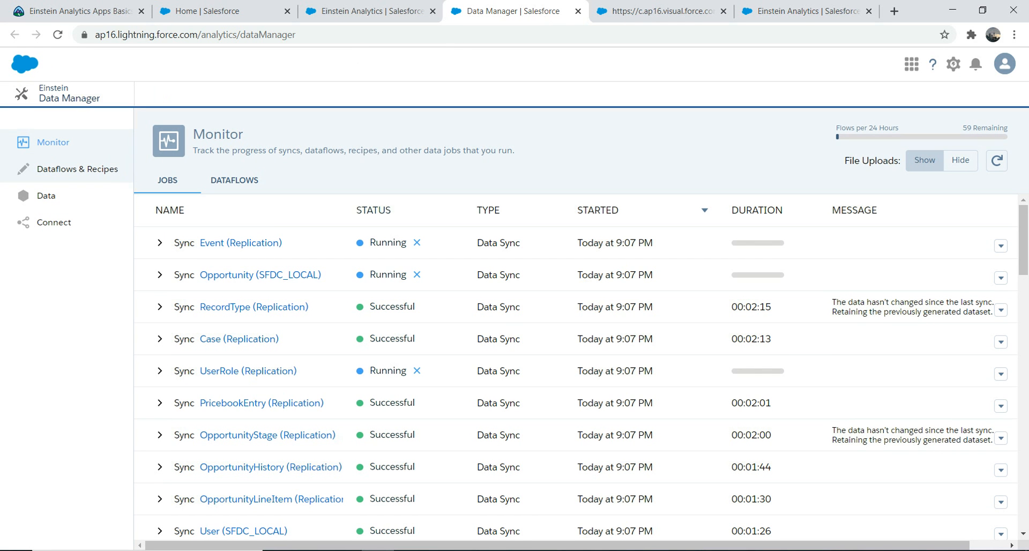
click(77, 169)
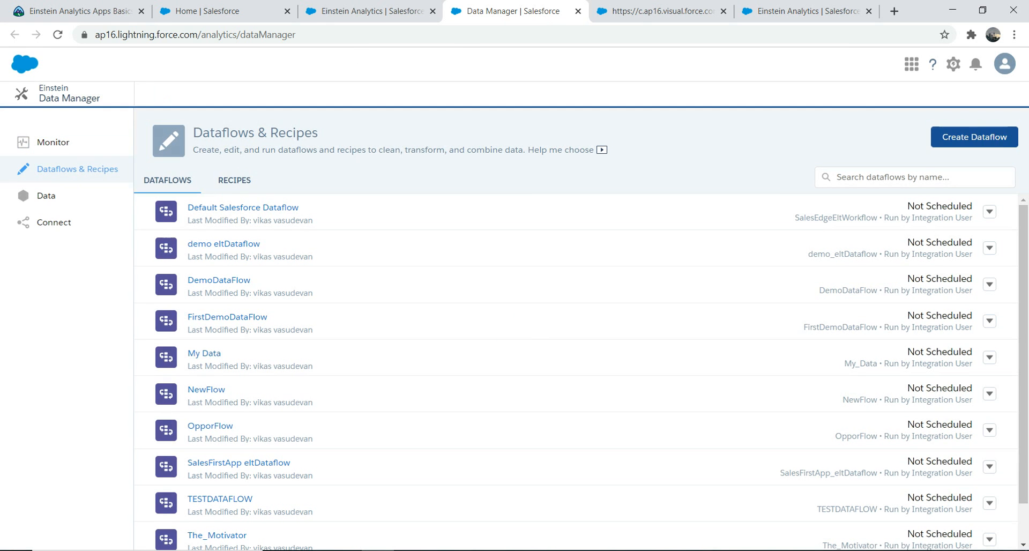
click(46, 196)
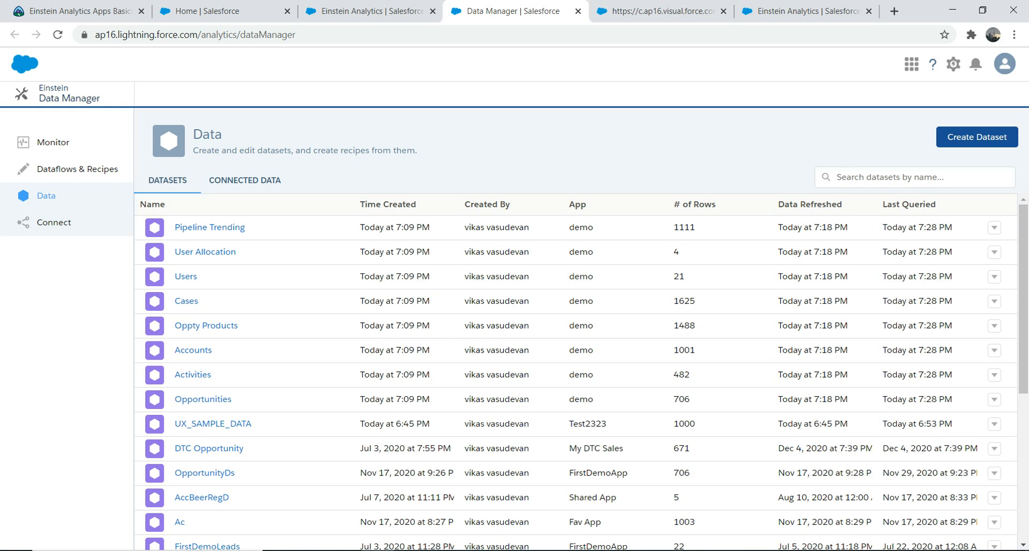
click(54, 223)
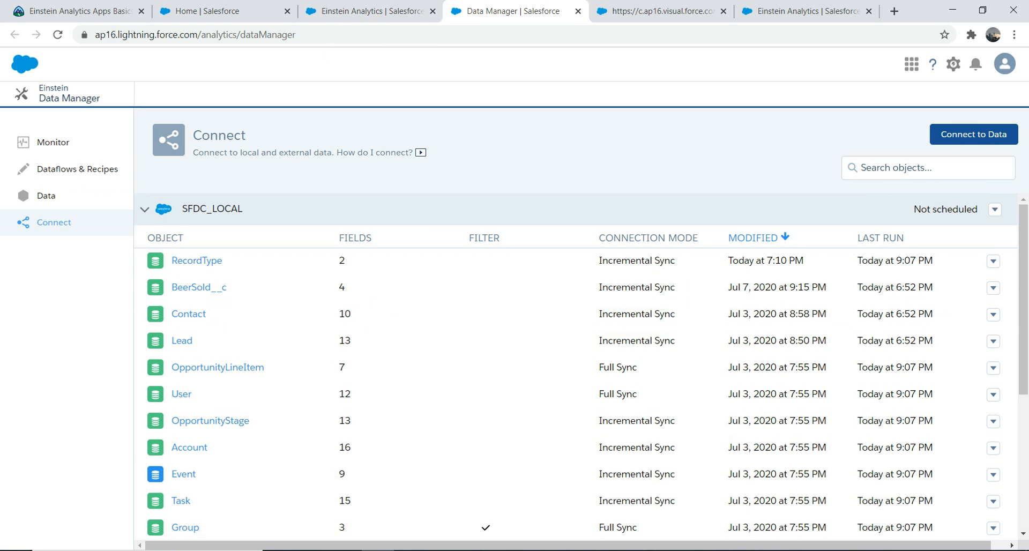
click(953, 64)
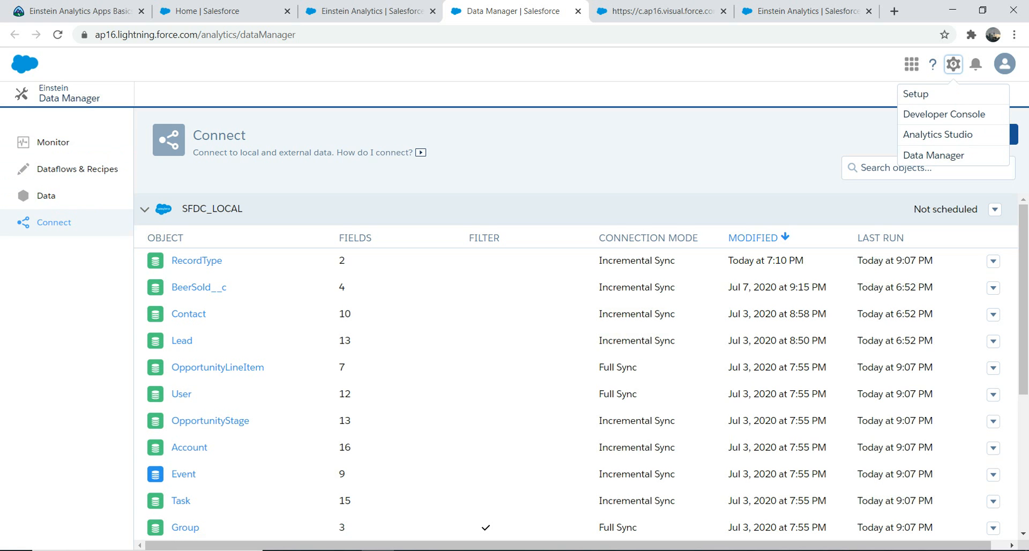
key(Escape)
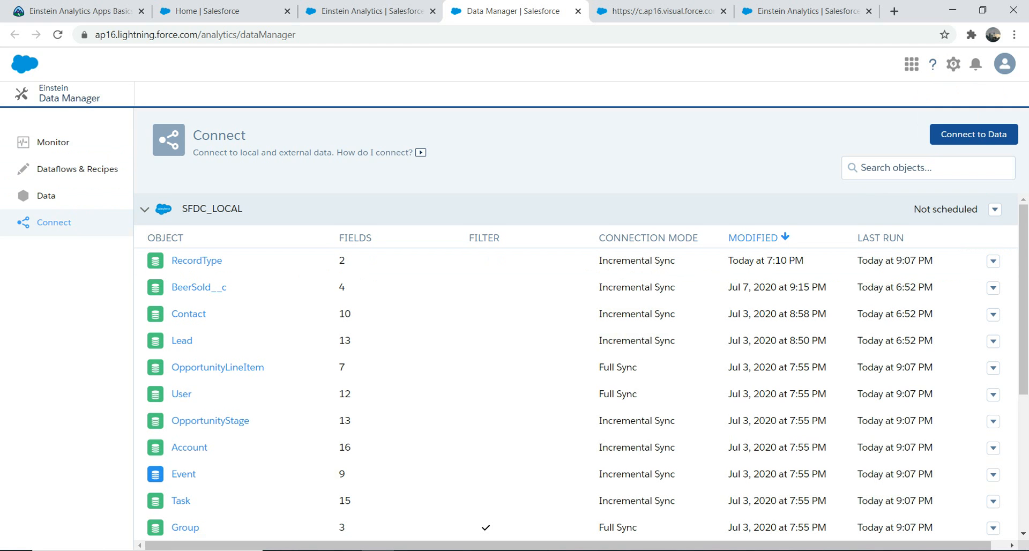
Try a weekly SFDC_LOCAL sync schedule on all seven days at 12:15 am, and close it without saving
click(995, 210)
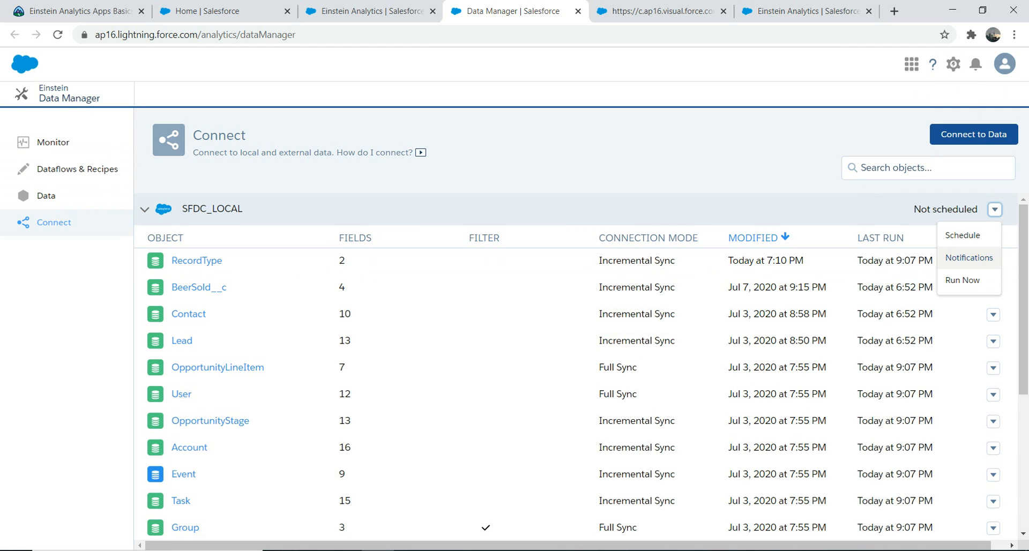
click(973, 236)
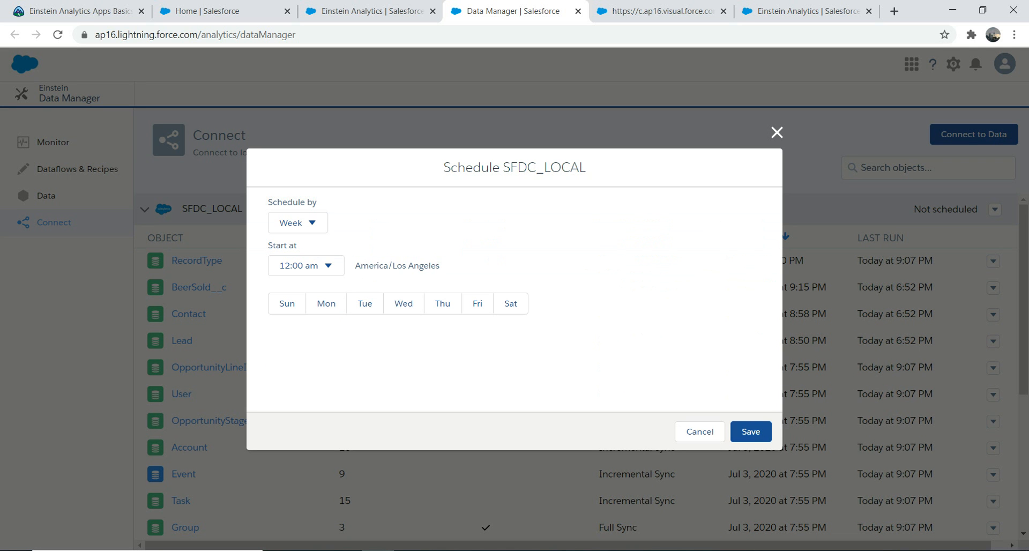
click(286, 304)
click(326, 303)
click(365, 303)
click(404, 304)
click(442, 303)
click(477, 304)
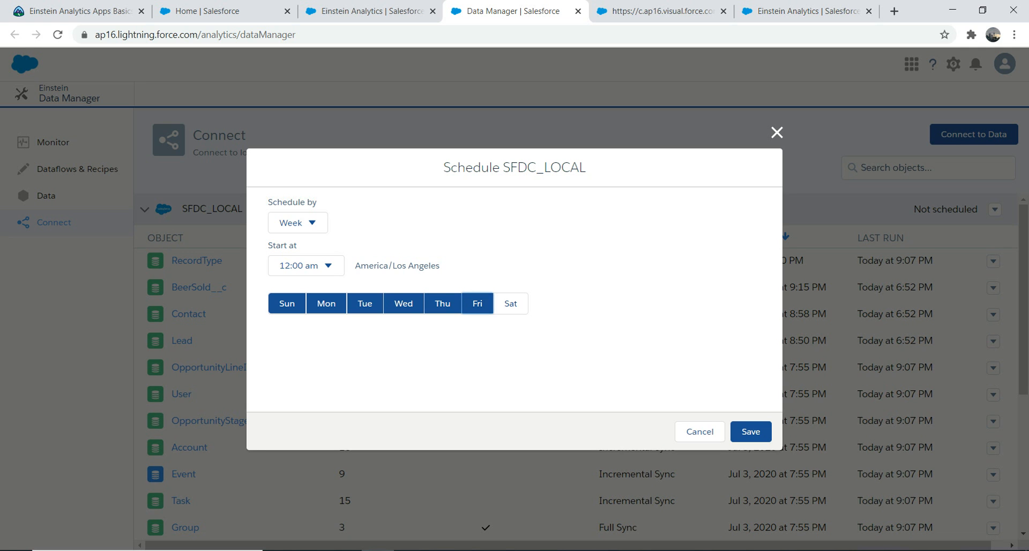
click(510, 303)
click(306, 266)
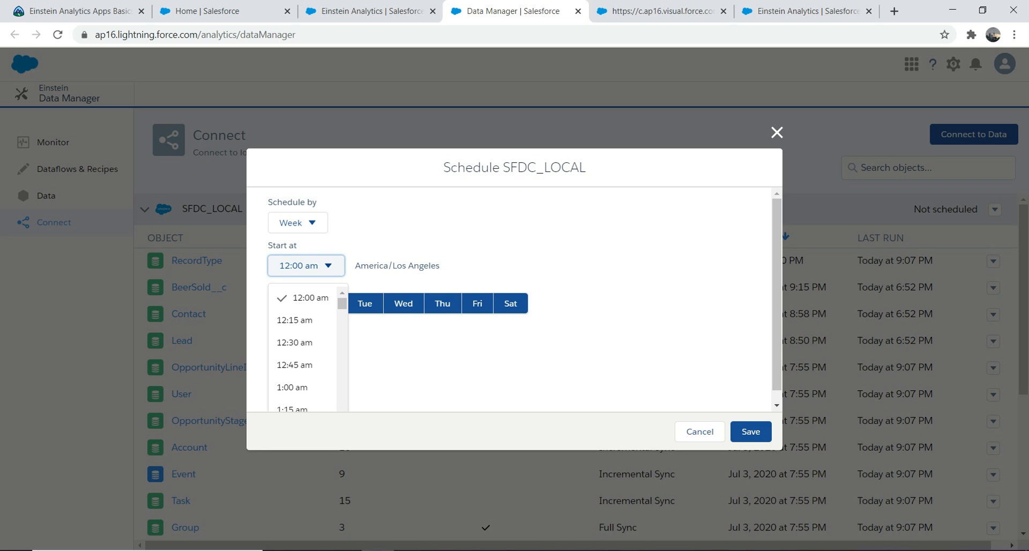
click(294, 320)
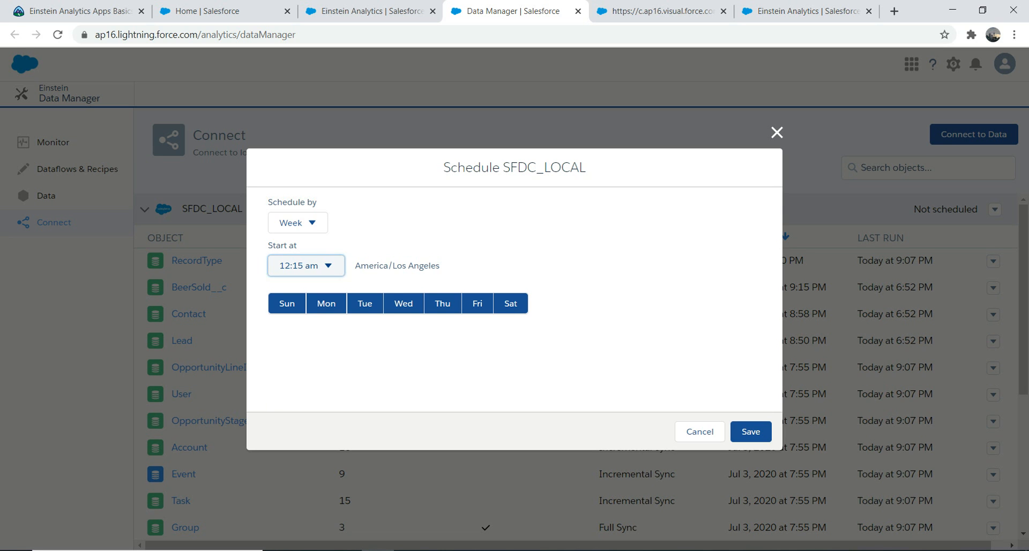
click(778, 132)
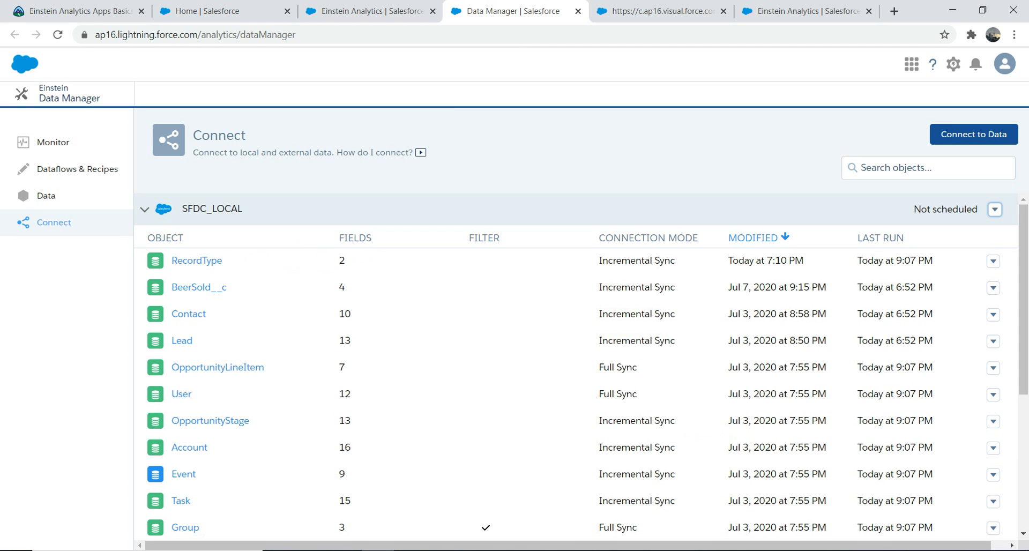
Check the SalesFirstApp creation status again and return to the Data Manager's Connect page
click(995, 209)
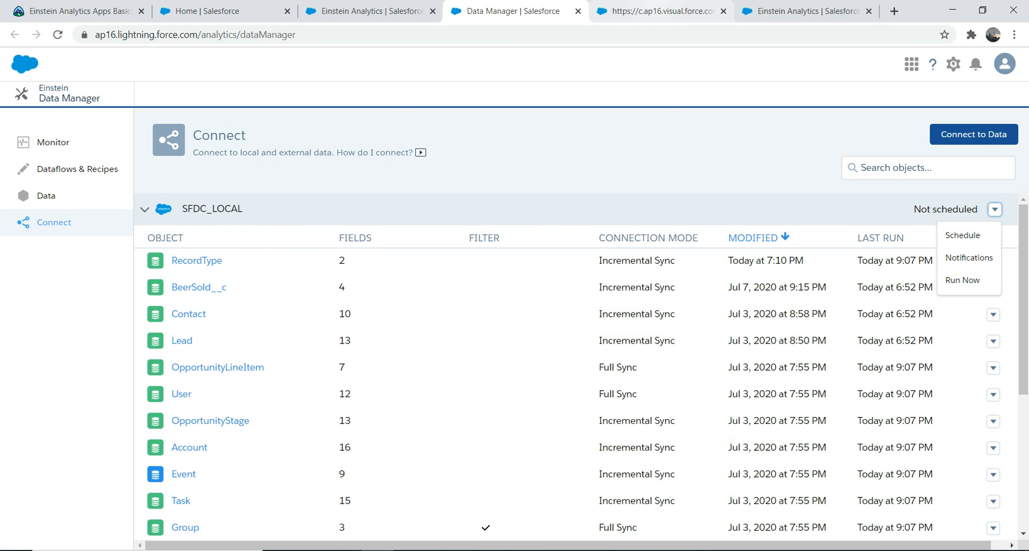
click(659, 11)
click(804, 11)
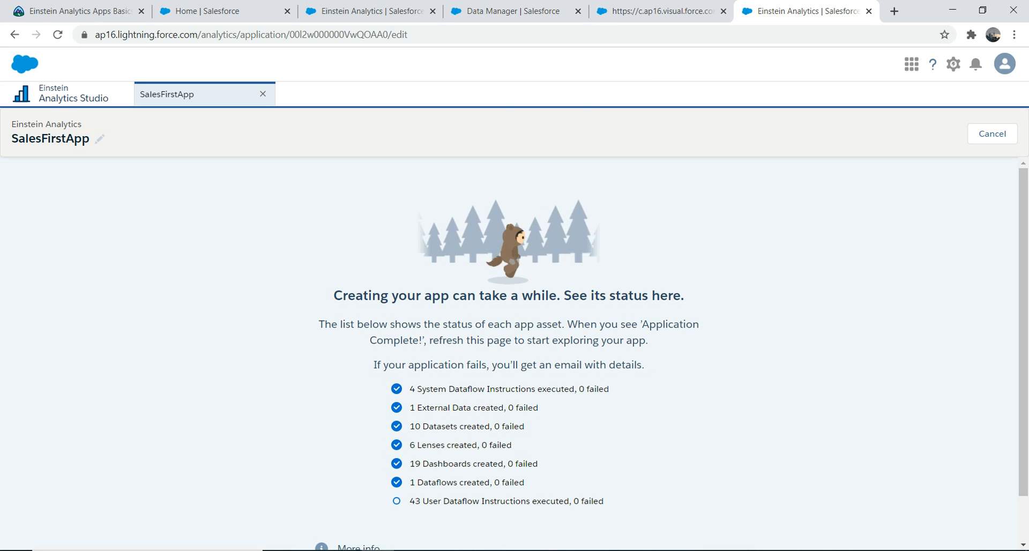
key(ctrl+shift+Tab)
key(ctrl+shift+Tab)
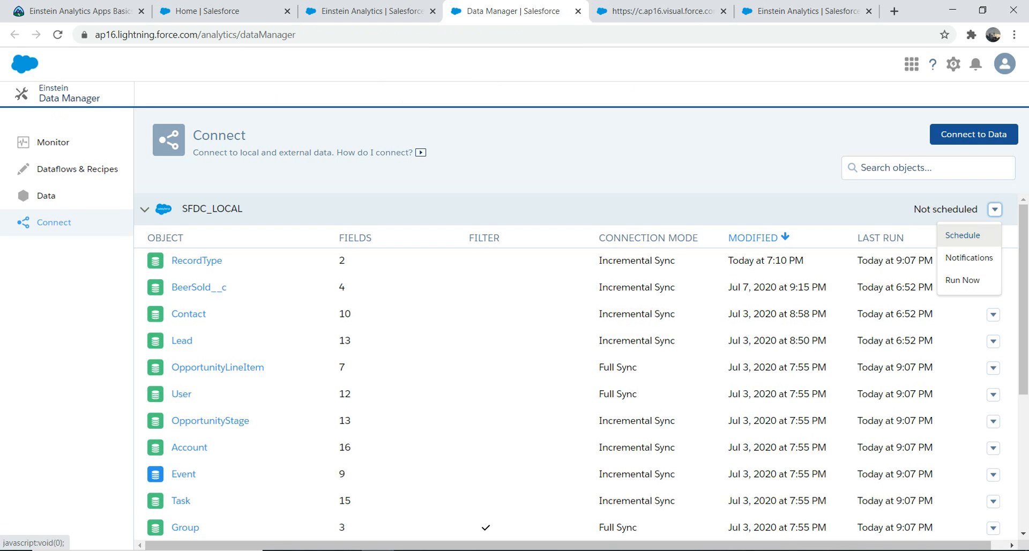
Try a minute-based SFDC_LOCAL schedule on Sunday and Monday, and look through the run interval options
click(963, 235)
click(298, 223)
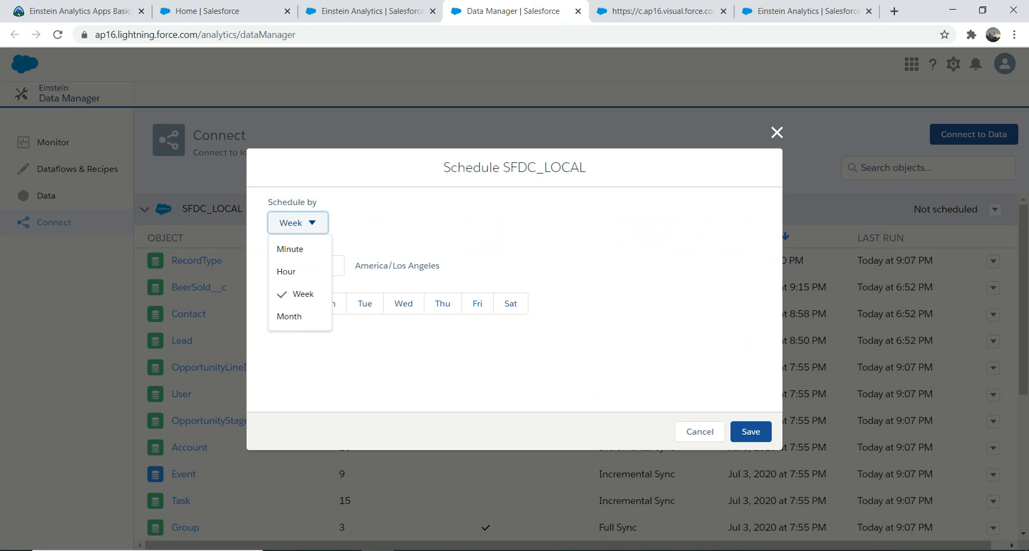
click(290, 248)
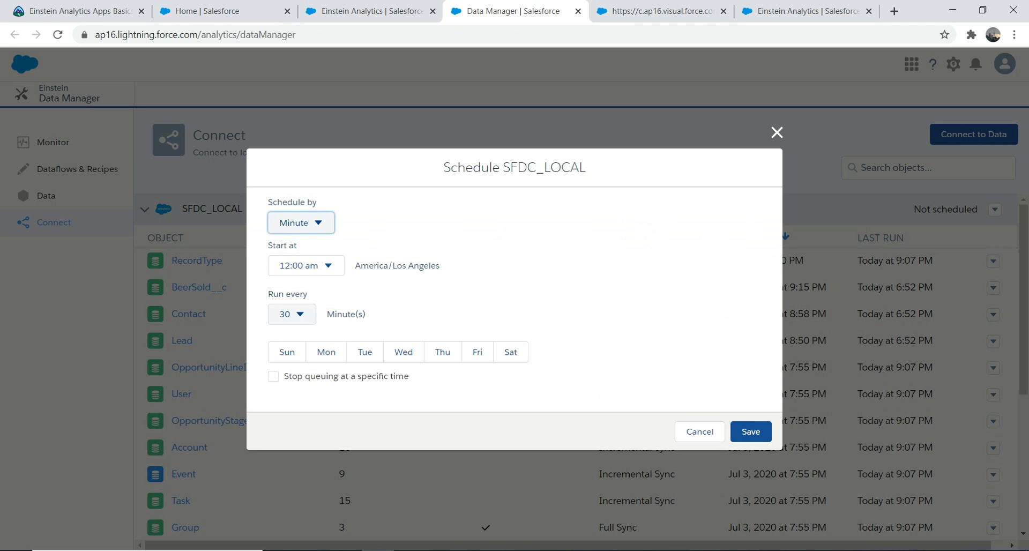
click(287, 352)
click(326, 353)
click(292, 314)
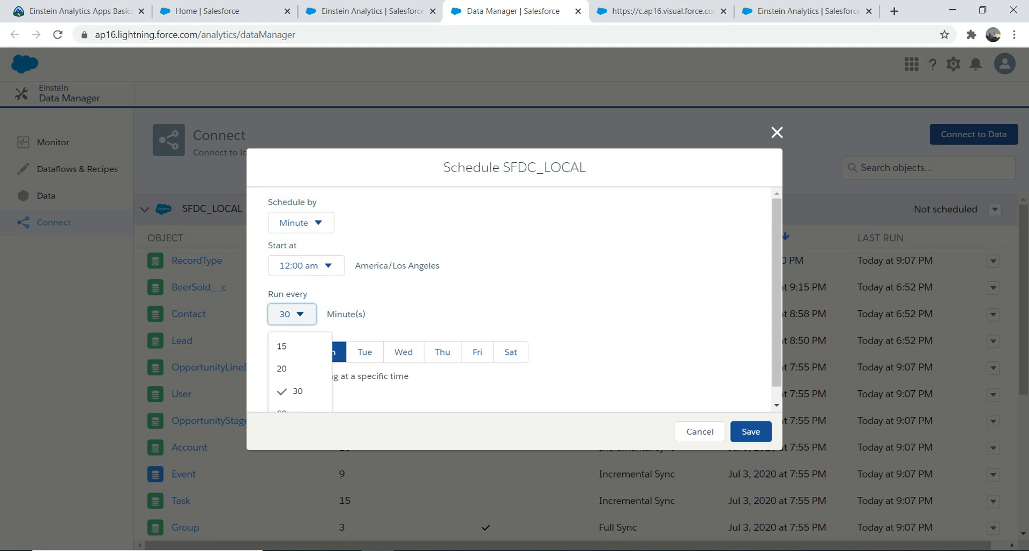
click(777, 311)
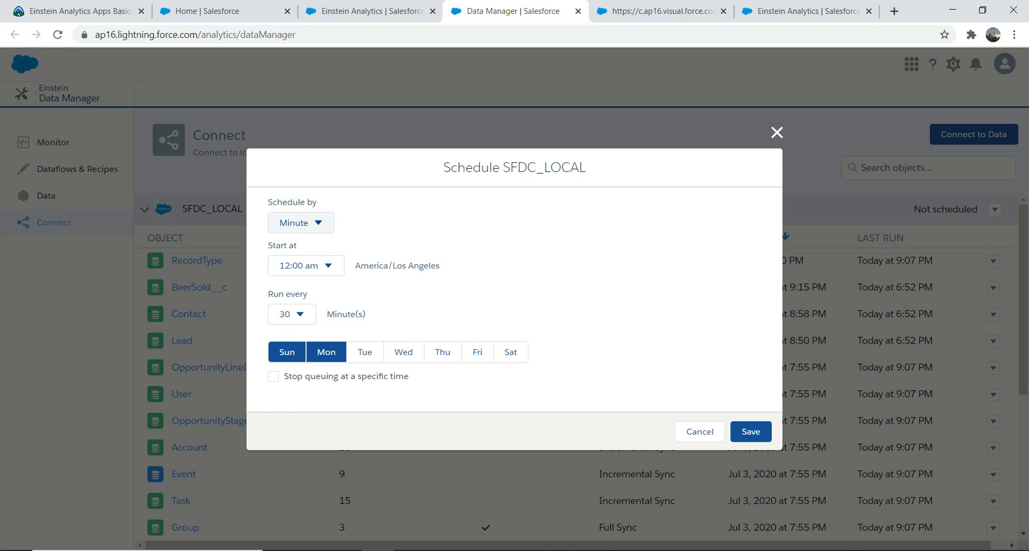
Switch the SFDC_LOCAL schedule to an hourly basis and close it without saving
click(300, 222)
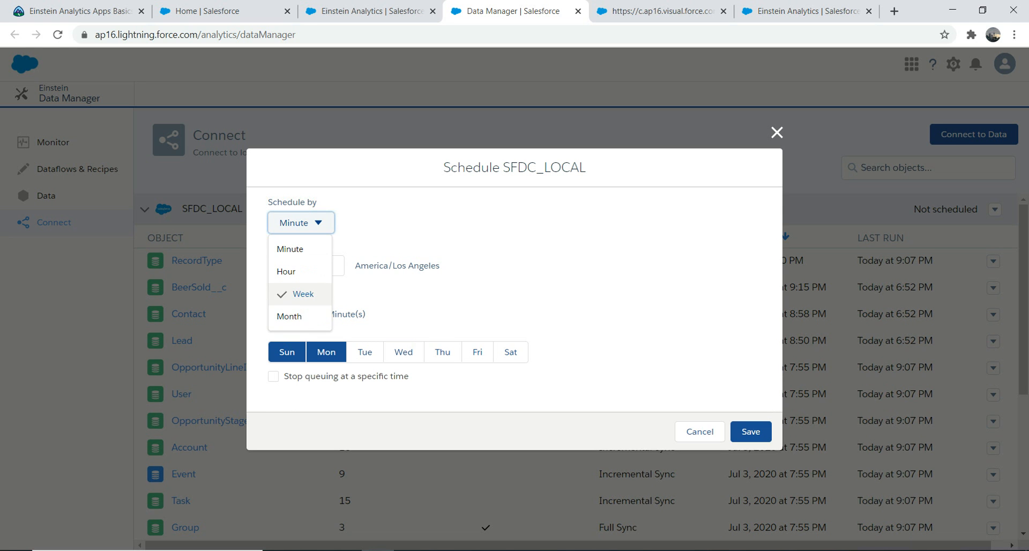
click(418, 294)
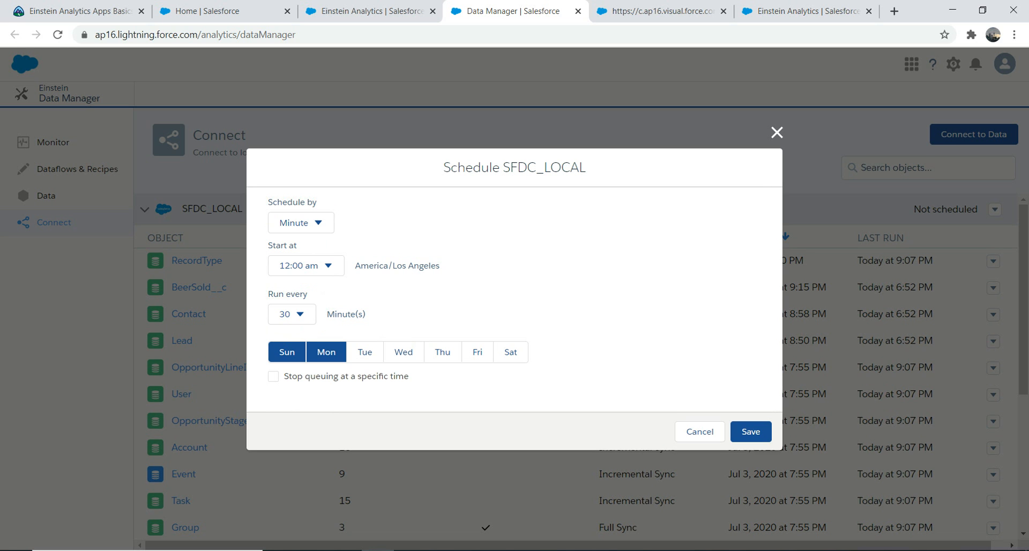
click(301, 223)
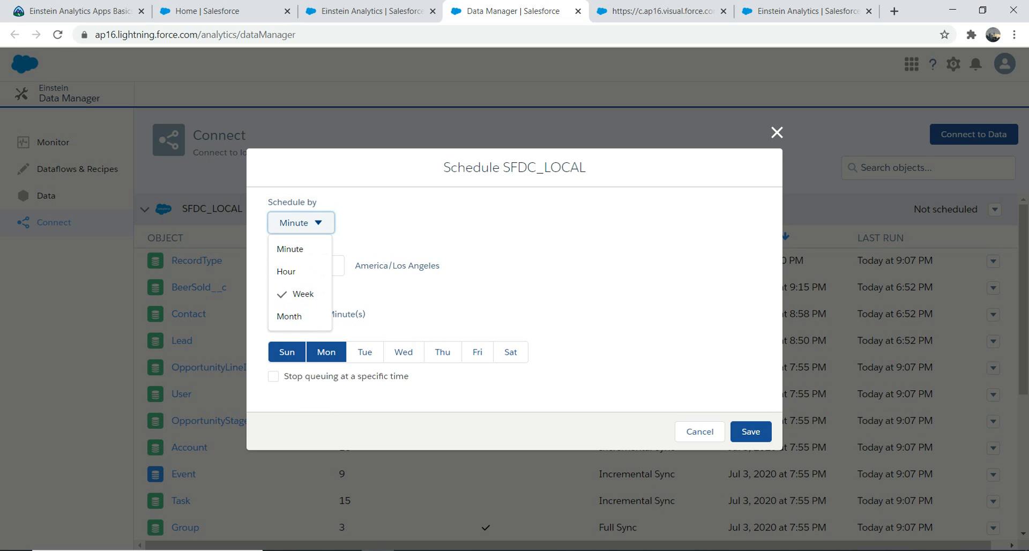
click(286, 272)
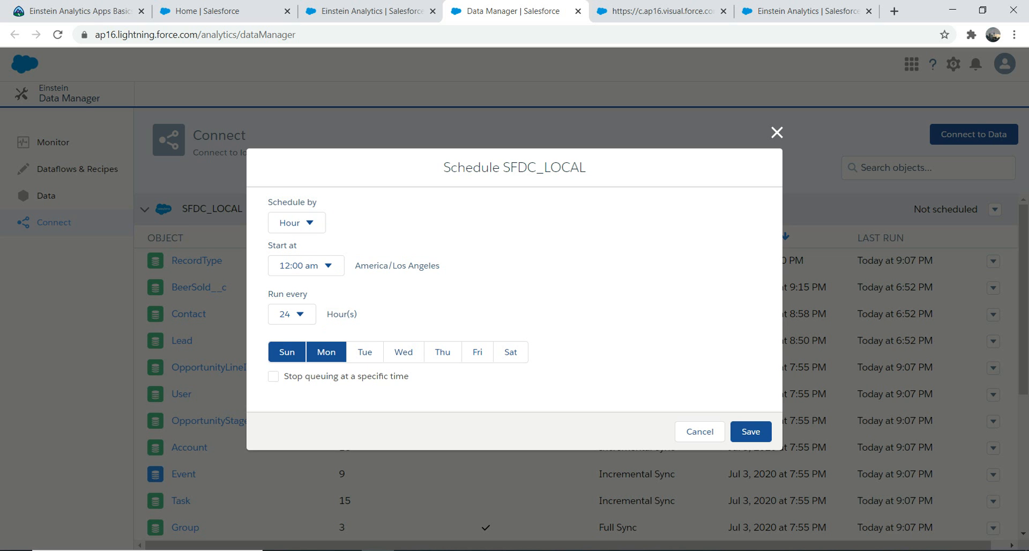
click(778, 133)
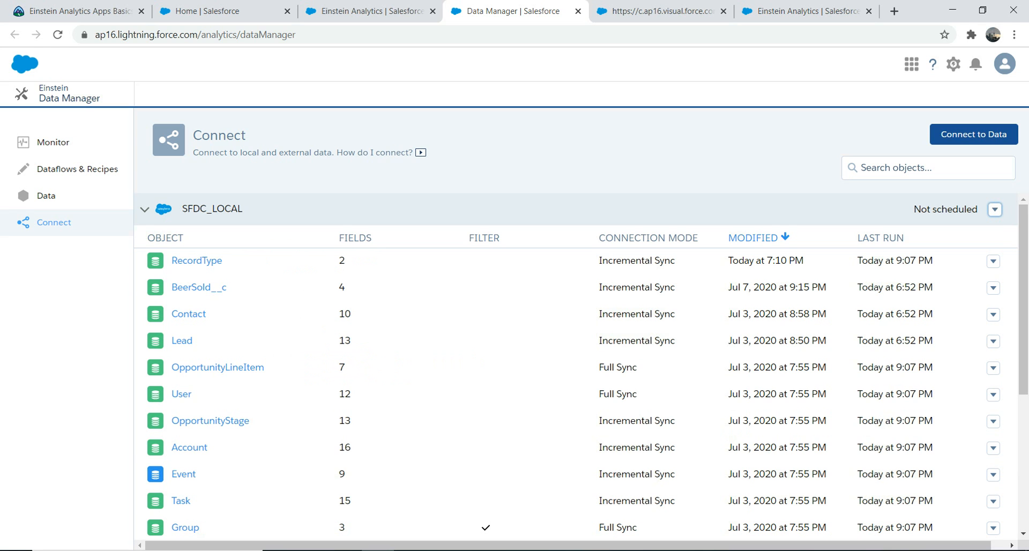
View the notification settings for the SFDC_LOCAL connection and close them without saving
click(995, 209)
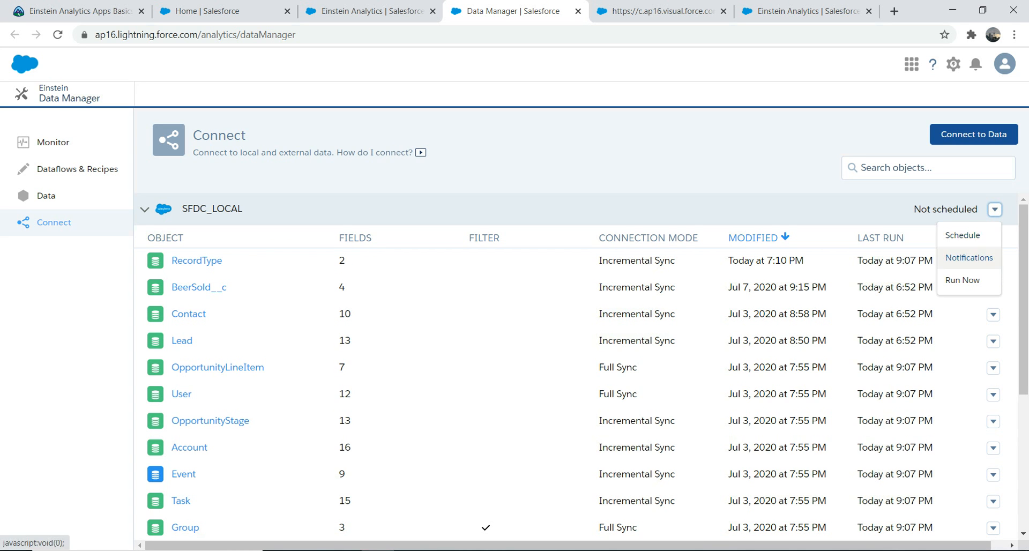
click(968, 258)
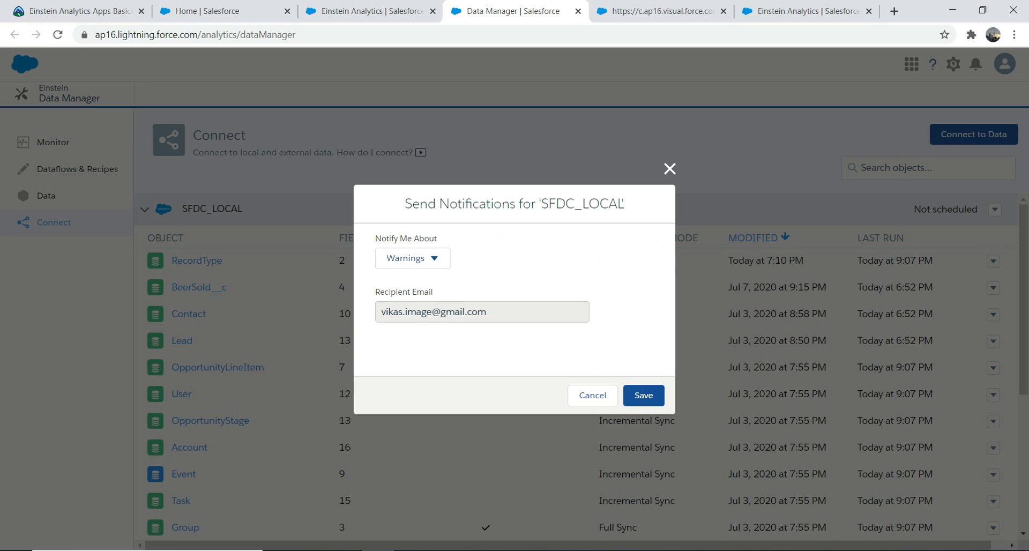
click(670, 168)
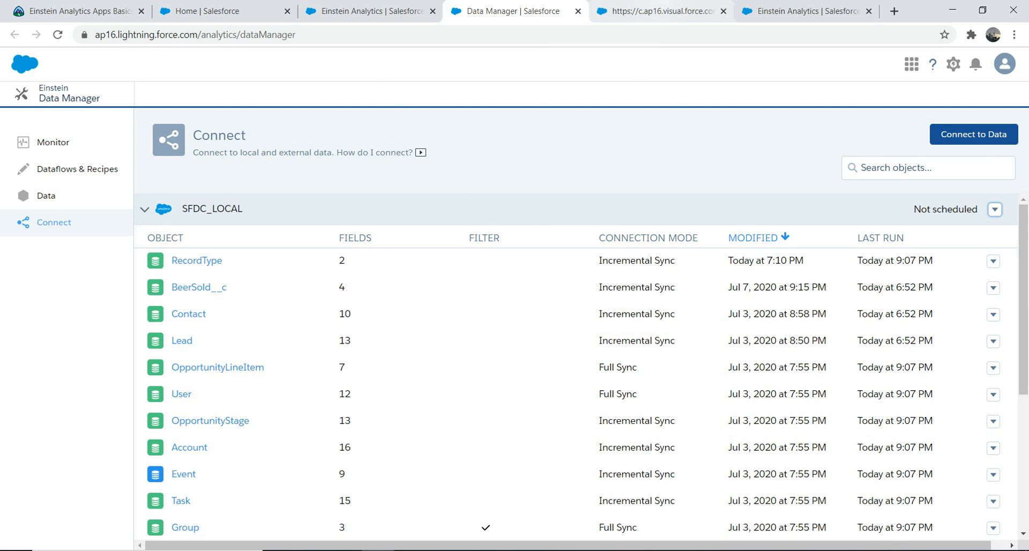
Check the creation progress of SalesFirstApp and go back to the Data Manager's connection list
click(662, 12)
click(809, 11)
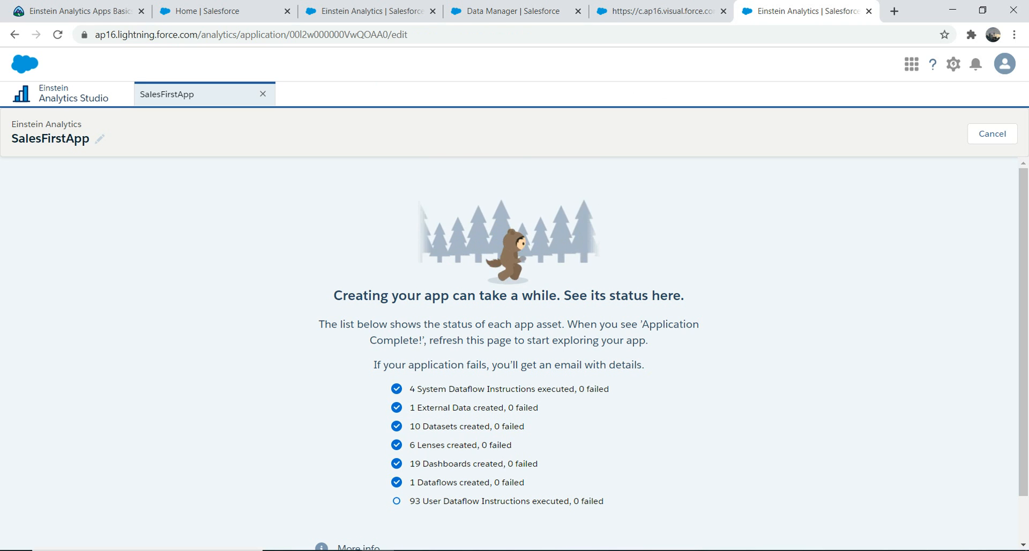
click(663, 11)
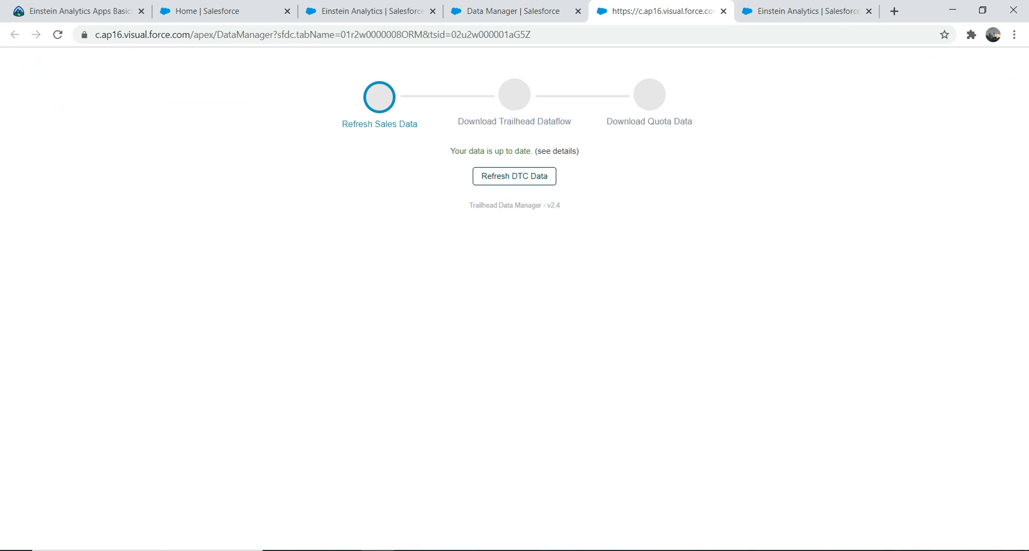
click(513, 12)
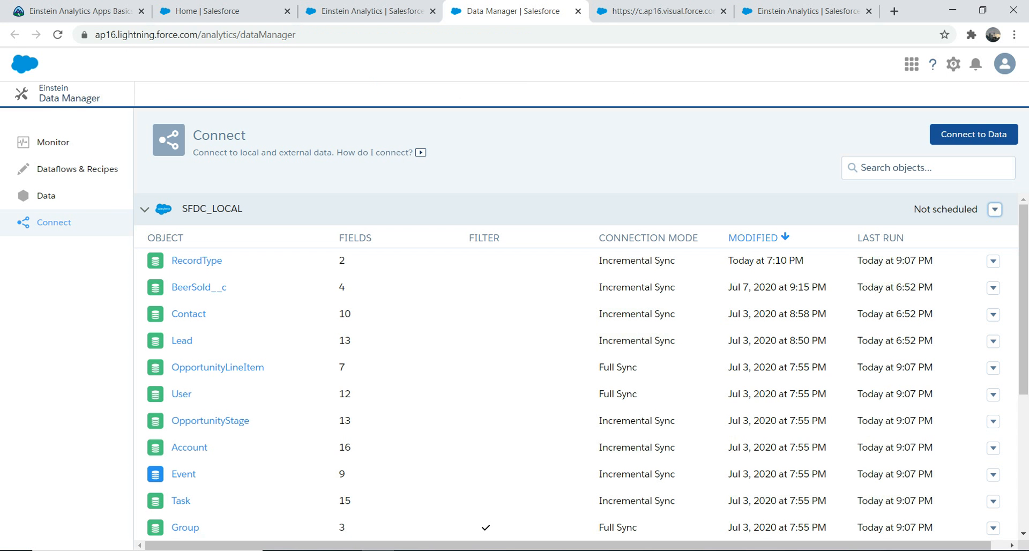
Run the SFDC_LOCAL data sync immediately and view its jobs in the Data Manager's monitor
click(995, 209)
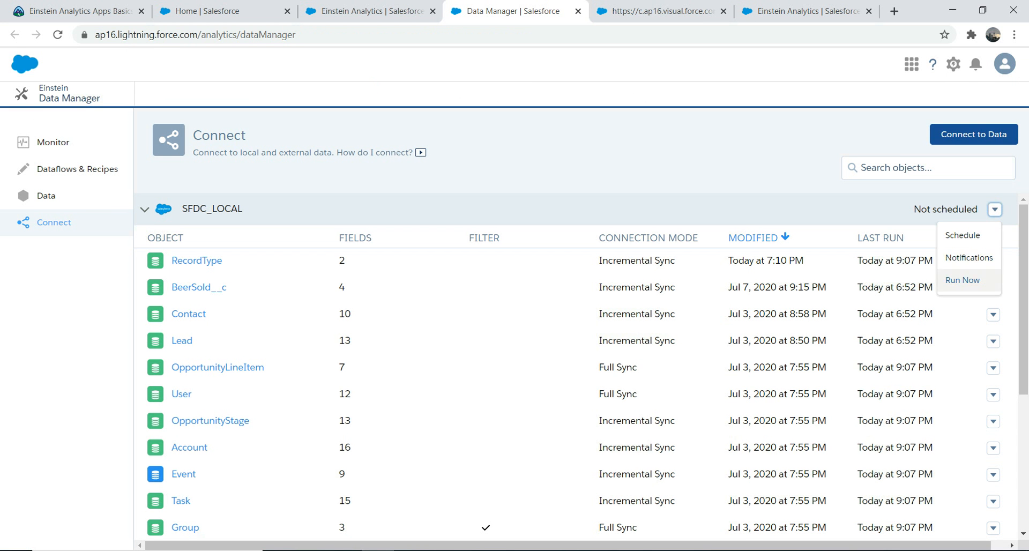
click(962, 280)
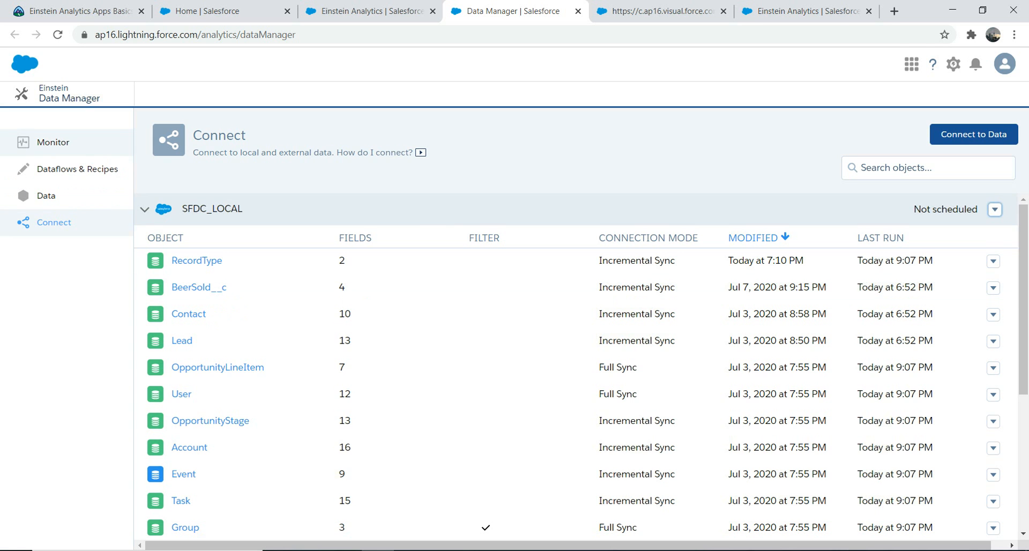
click(53, 142)
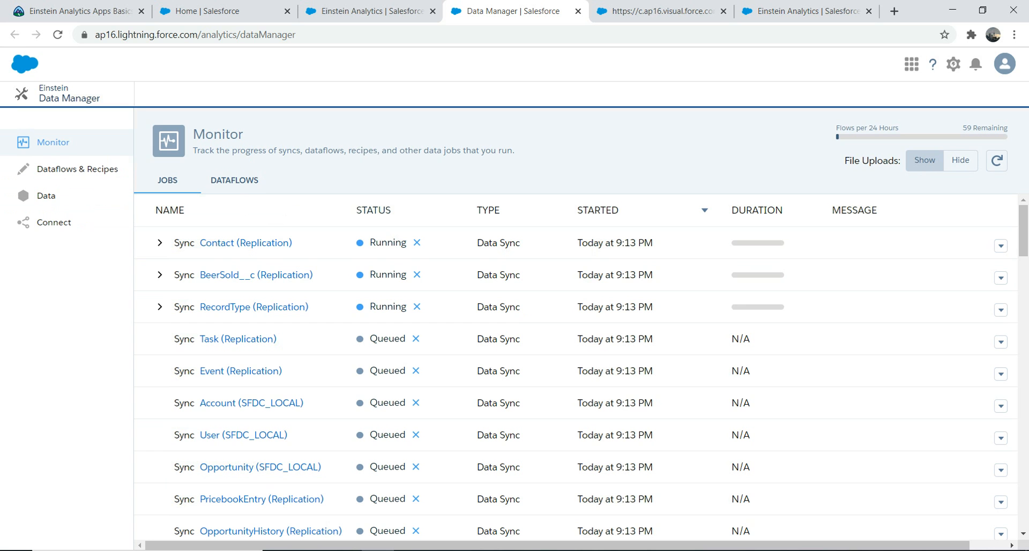
Check the SalesFirstApp status and open the demo app's Sales Analytics Home dashboard from Analytics Studio's home page
click(798, 11)
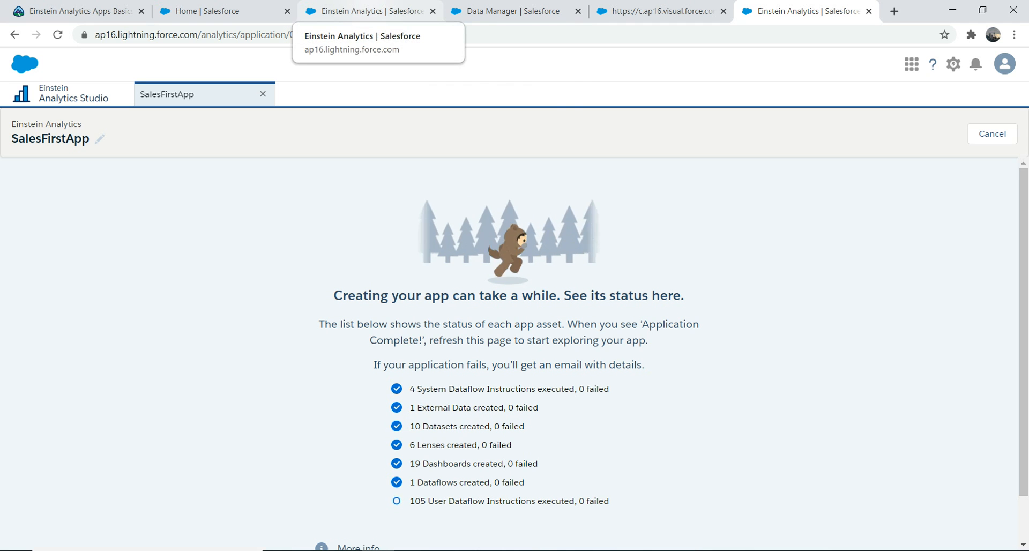
click(370, 10)
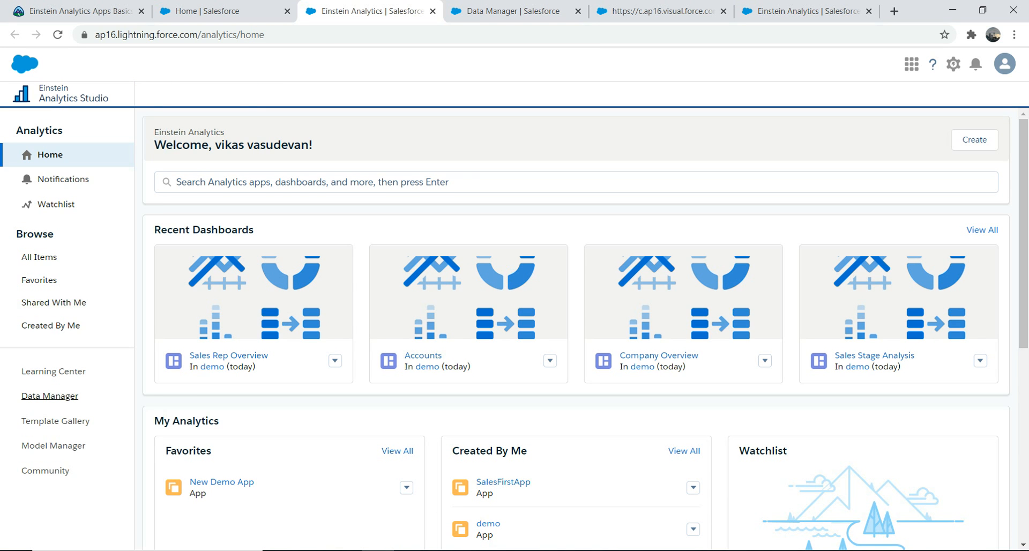
scroll(488, 528, down, 3)
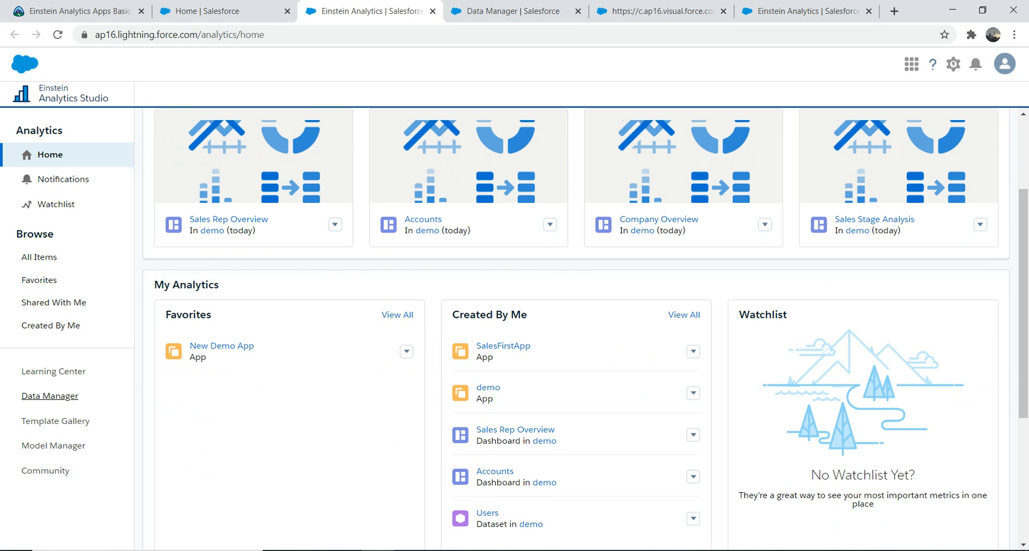
click(693, 393)
click(611, 408)
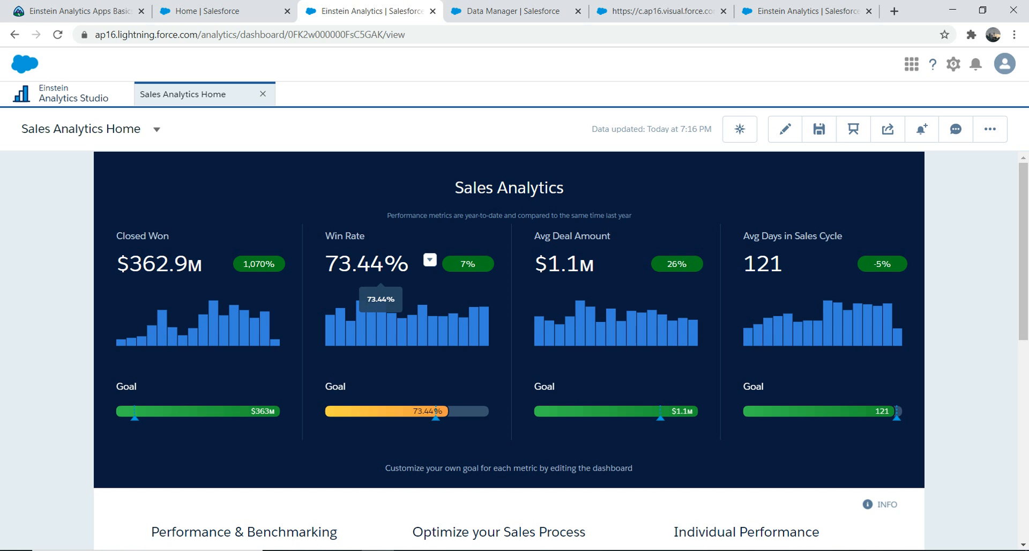
Review the Sales Analytics Home dashboard, and open its Leaderboard, Team Trending and Forecast dashboards in turn
scroll(510, 349, down, 6)
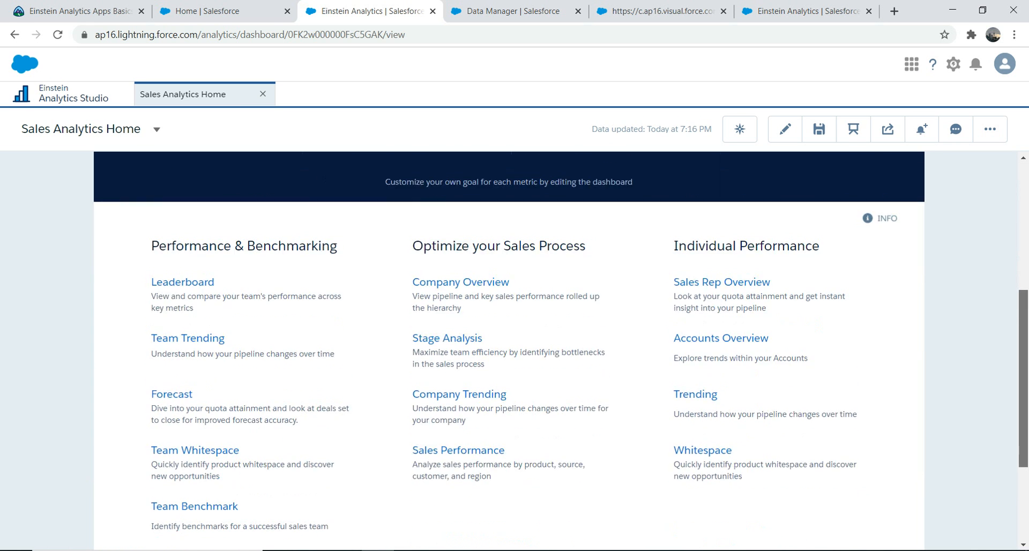
scroll(509, 348, up, 3)
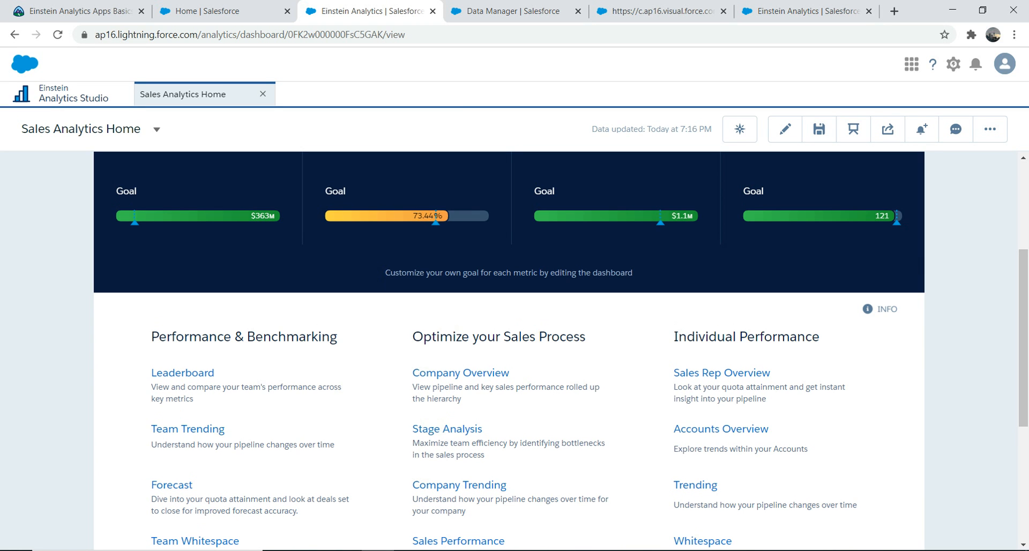
click(182, 373)
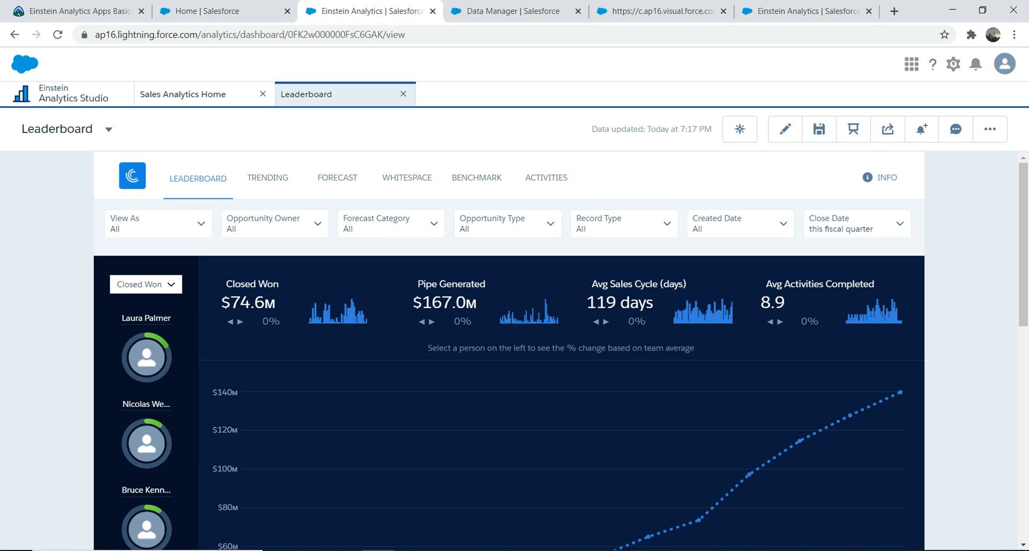
click(267, 178)
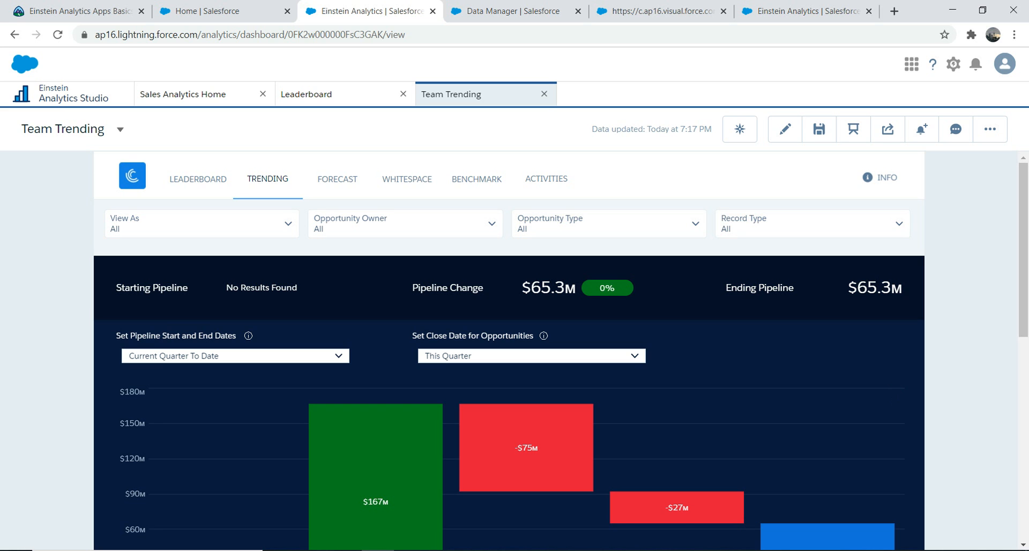
click(337, 179)
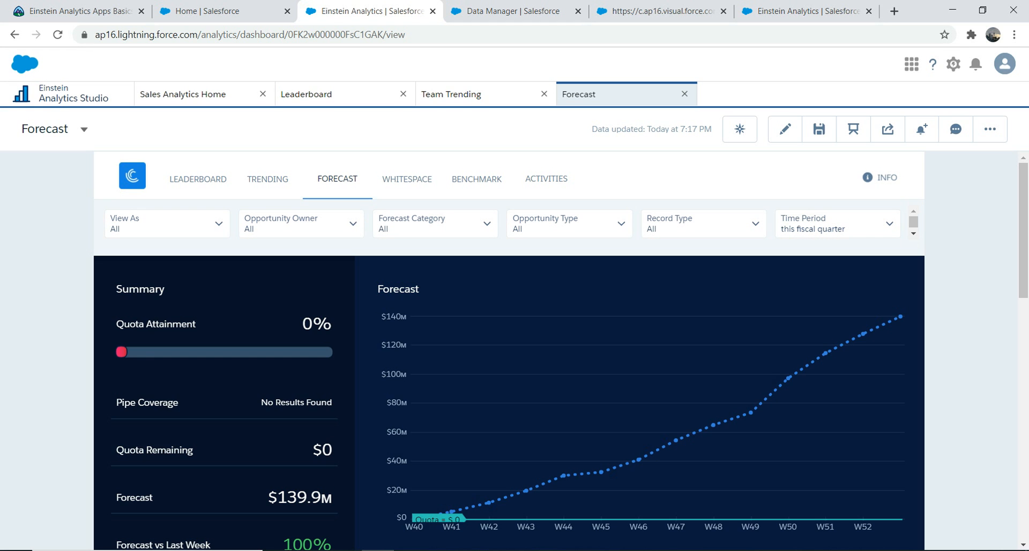
Examine the Forecast dashboard's opportunity and product charts, and return to the Sales Analytics Home dashboard
scroll(510, 349, down, 4)
scroll(508, 353, down, 8)
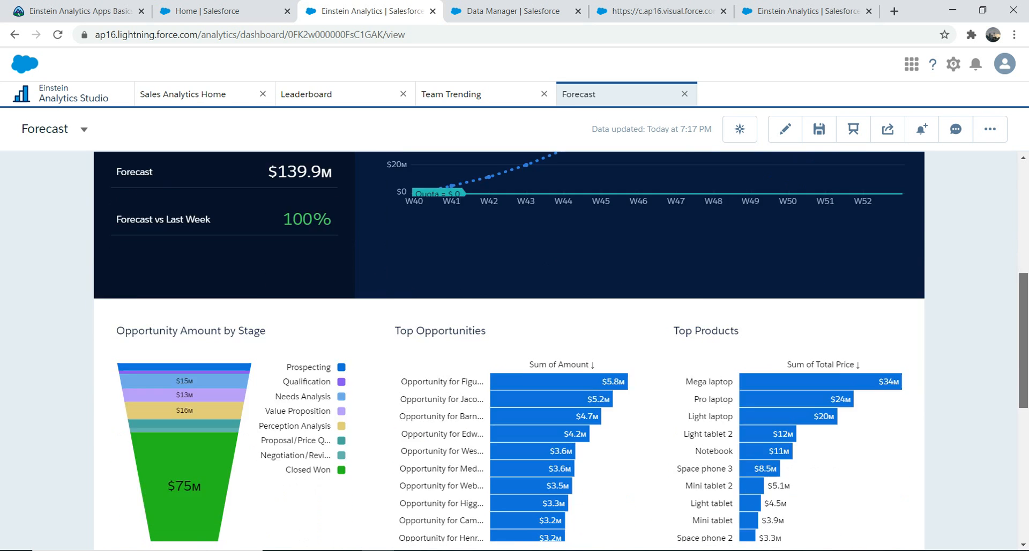
drag(1024, 472, 1023, 229)
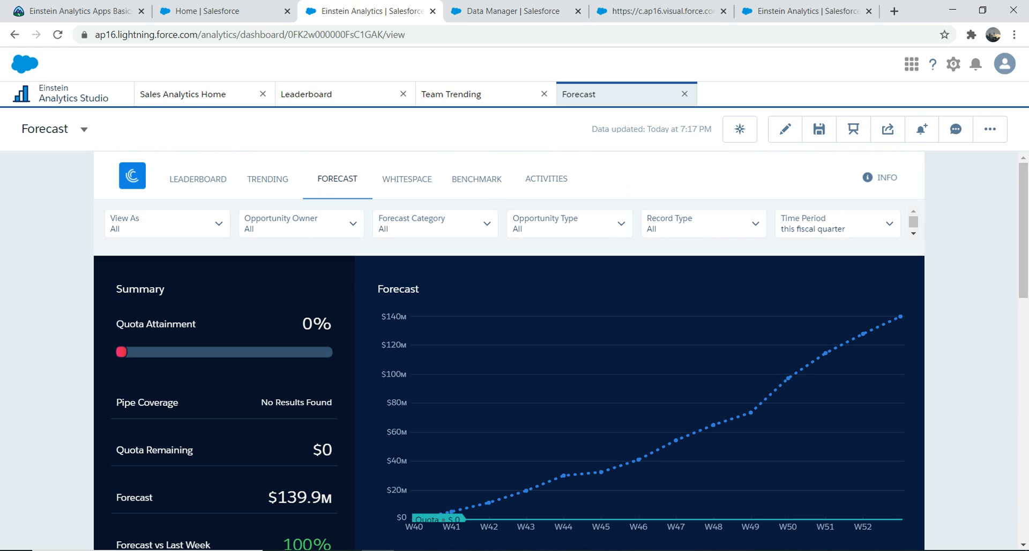
click(198, 94)
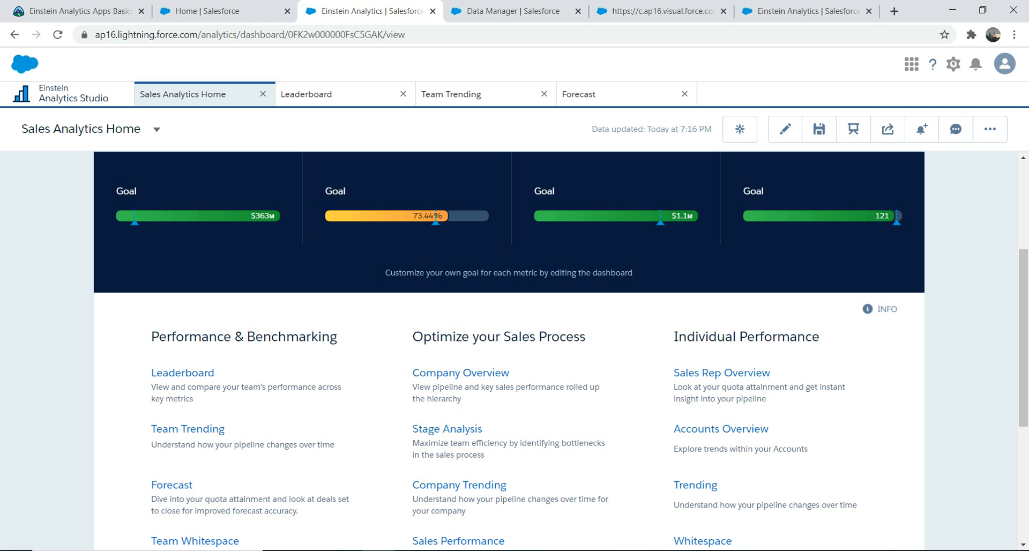
Switch to Trailhead, go back to the Learn Einstein Analytics Plus trailmix, and look through the modules and projects following Einstein Analytics Apps Basics
click(79, 11)
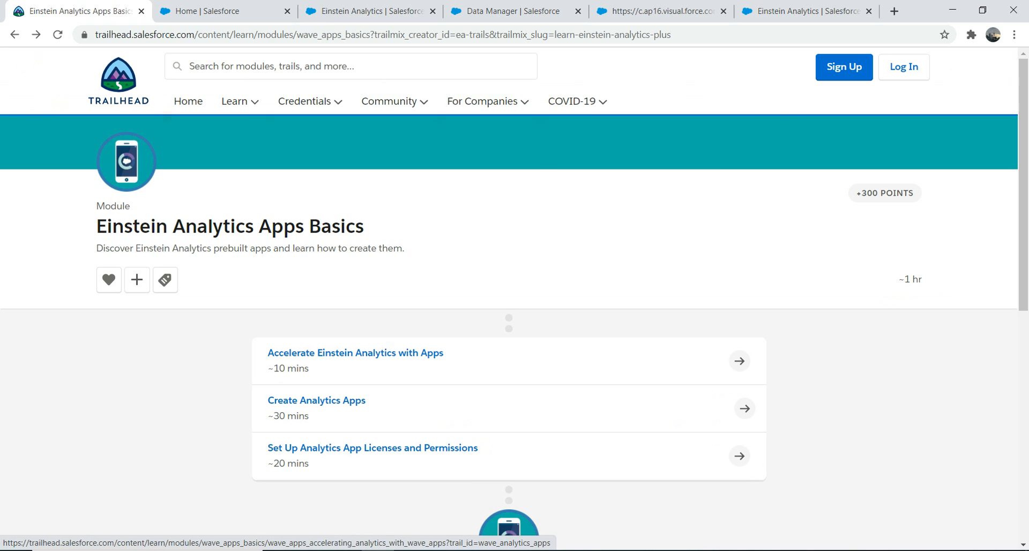
click(15, 34)
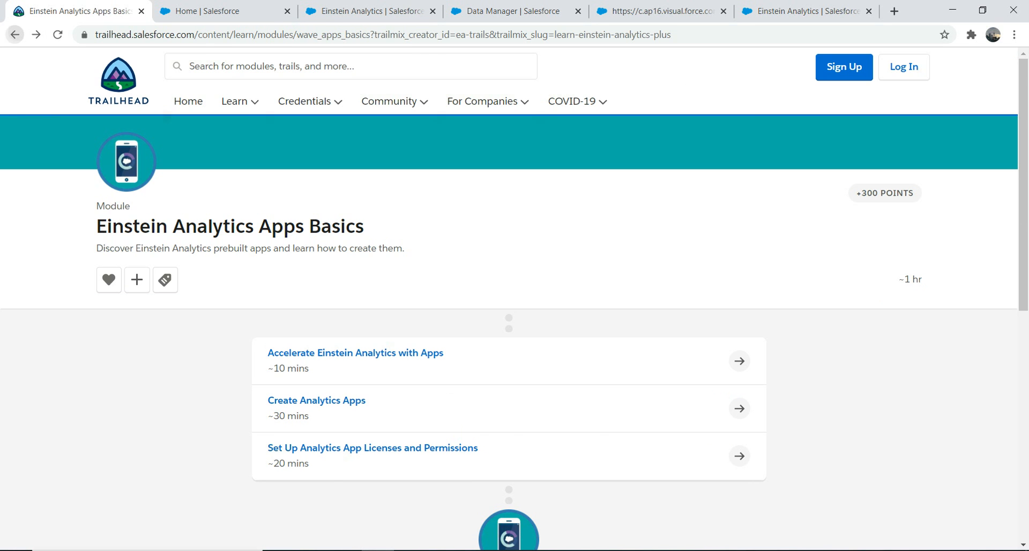
scroll(509, 300, down, 3)
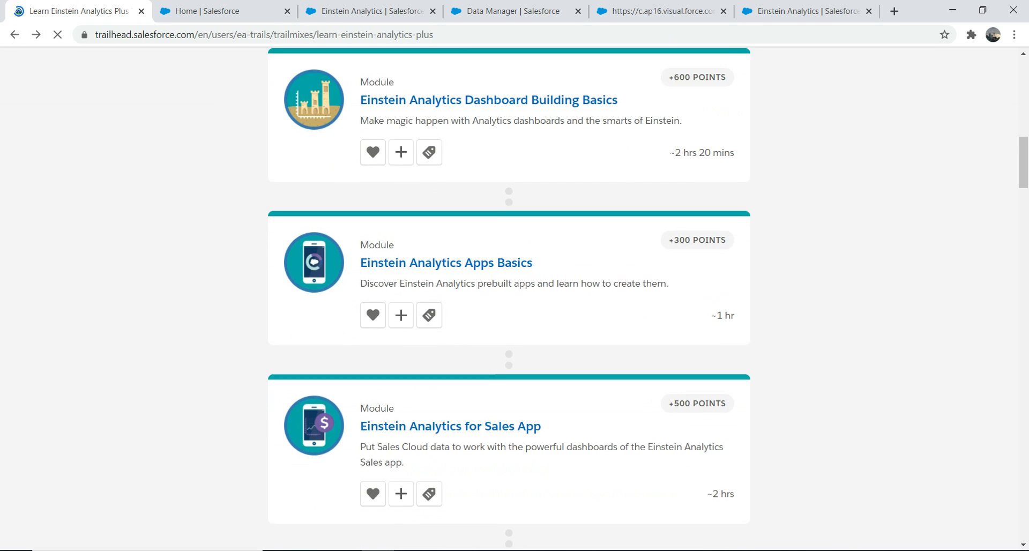
scroll(450, 262, down, 1)
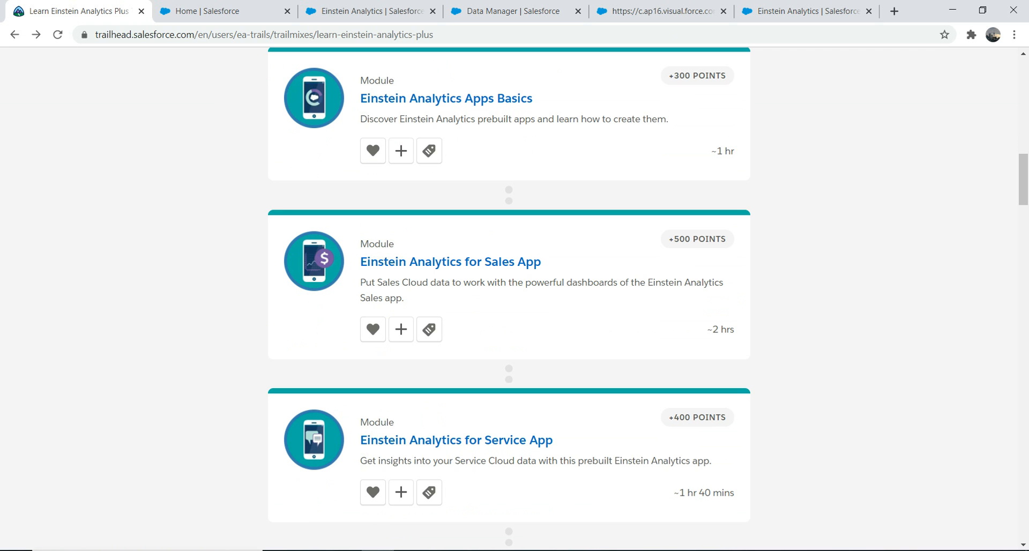
scroll(509, 300, down, 5)
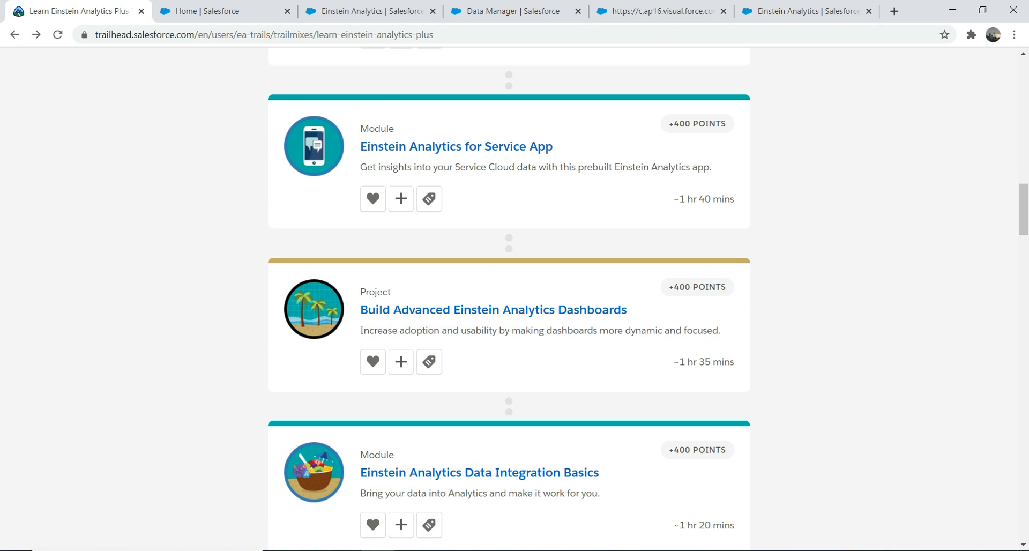
scroll(509, 300, down, 4)
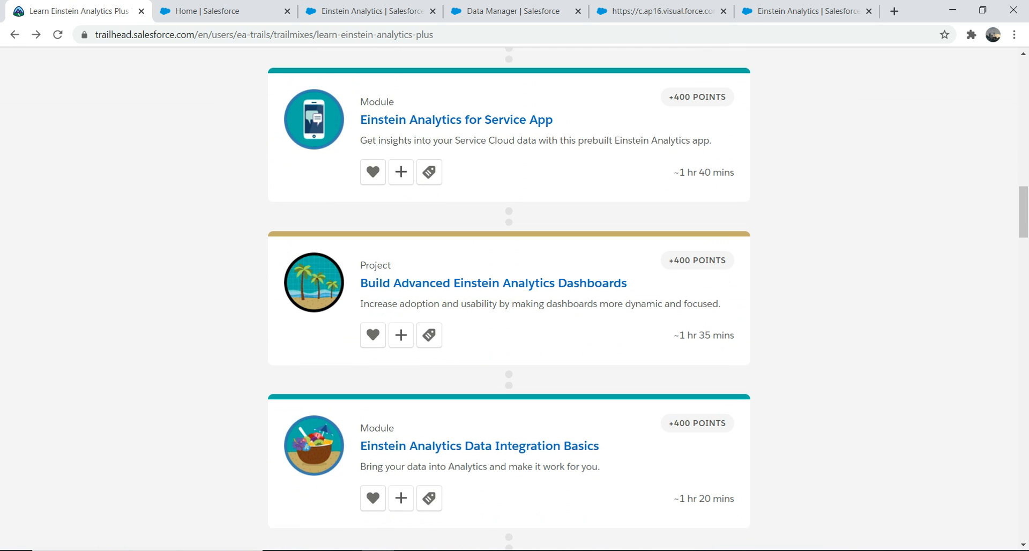
scroll(509, 300, down, 7)
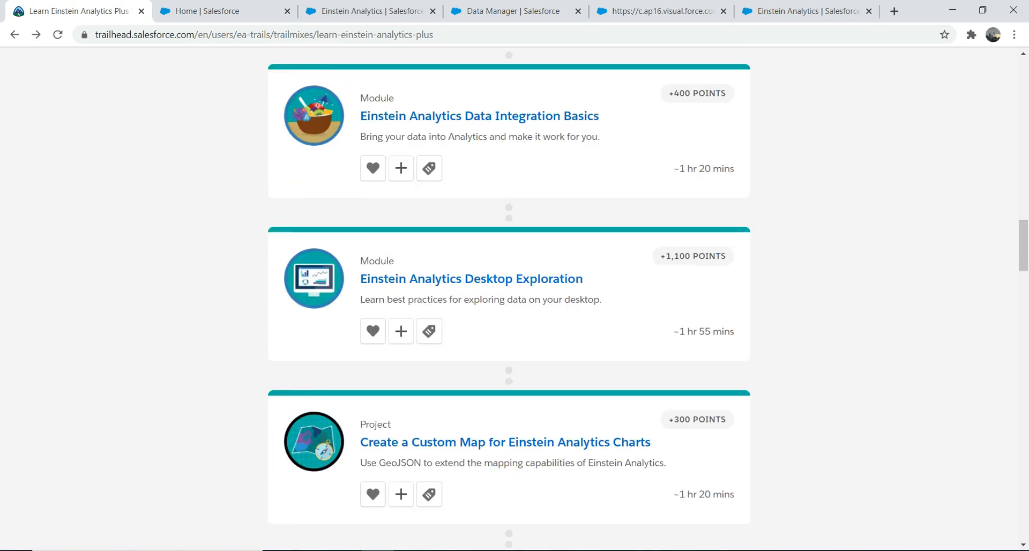
scroll(509, 300, down, 3)
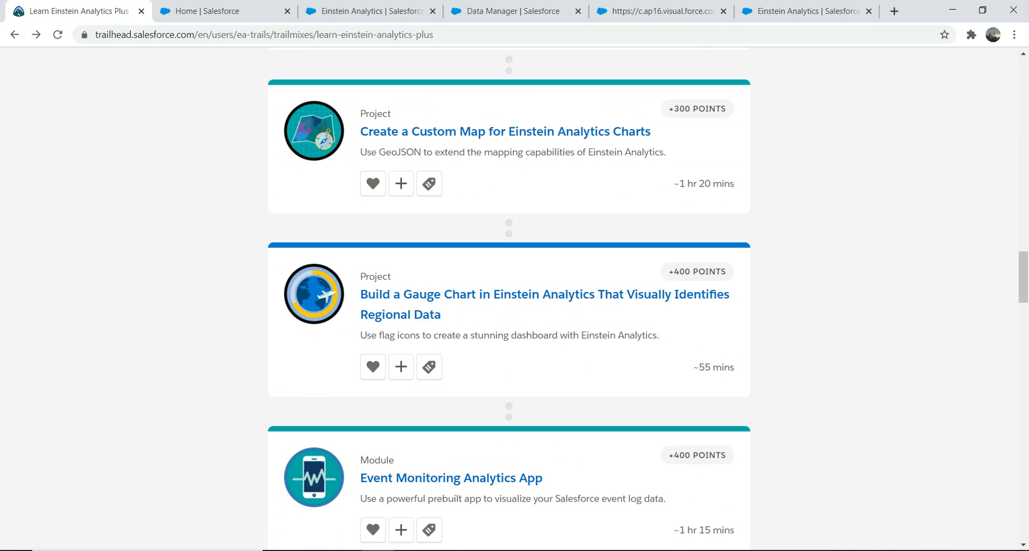
scroll(509, 300, down, 7)
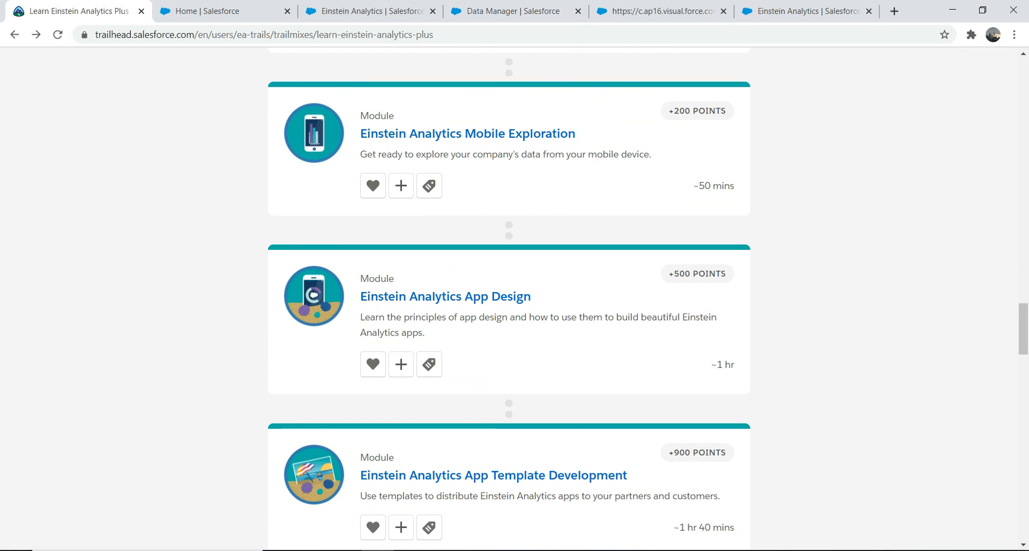
scroll(510, 300, down, 2)
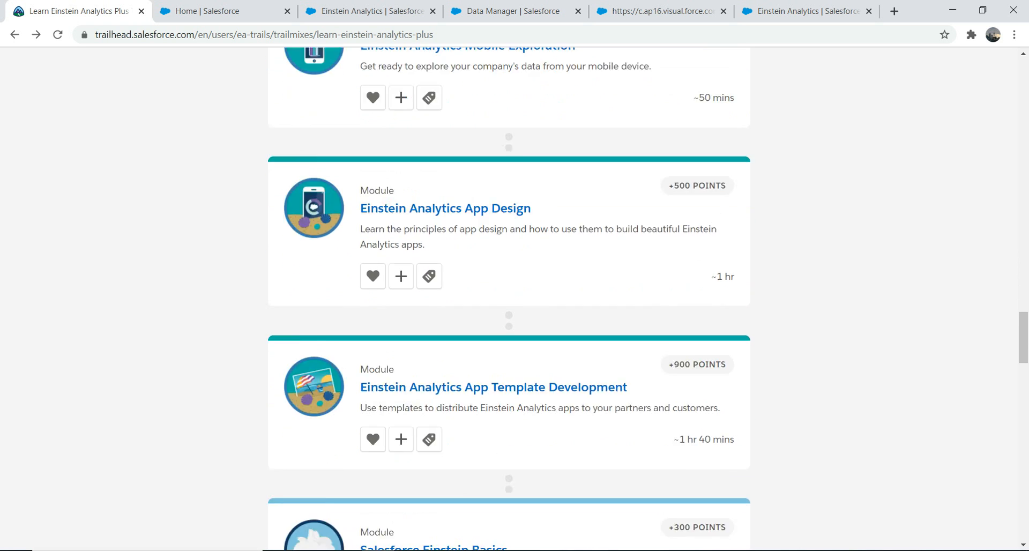
scroll(509, 300, down, 1)
scroll(510, 301, down, 4)
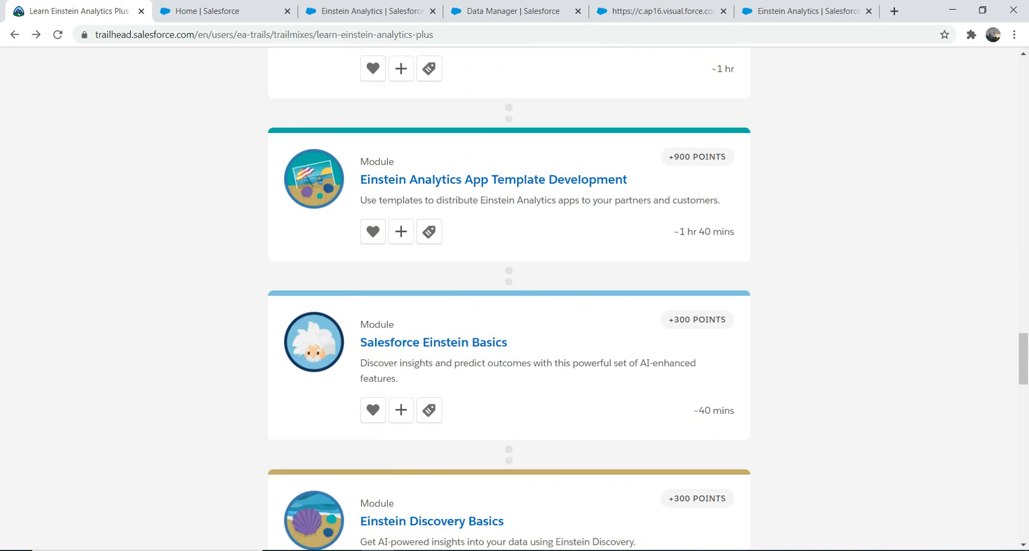
scroll(509, 301, down, 3)
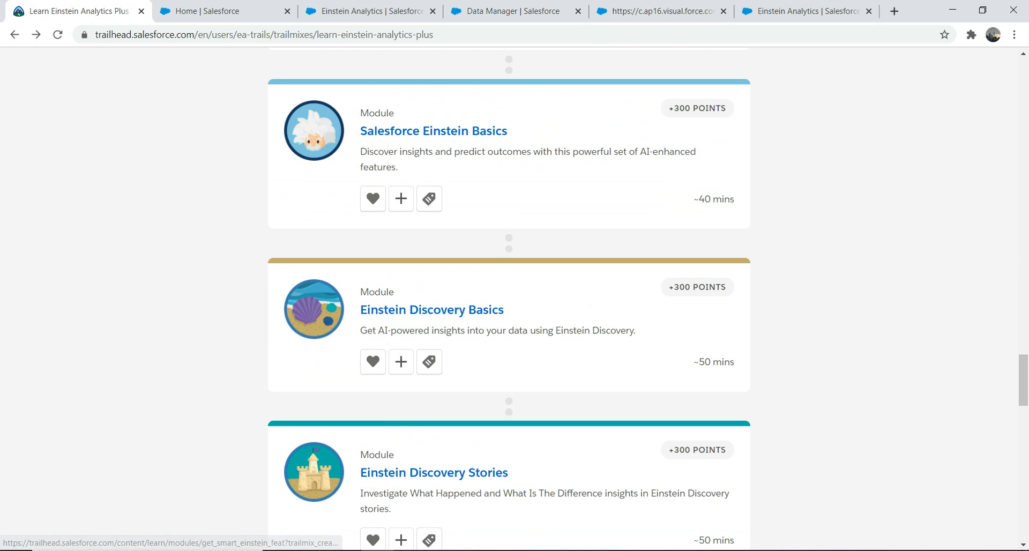
scroll(509, 301, up, 1)
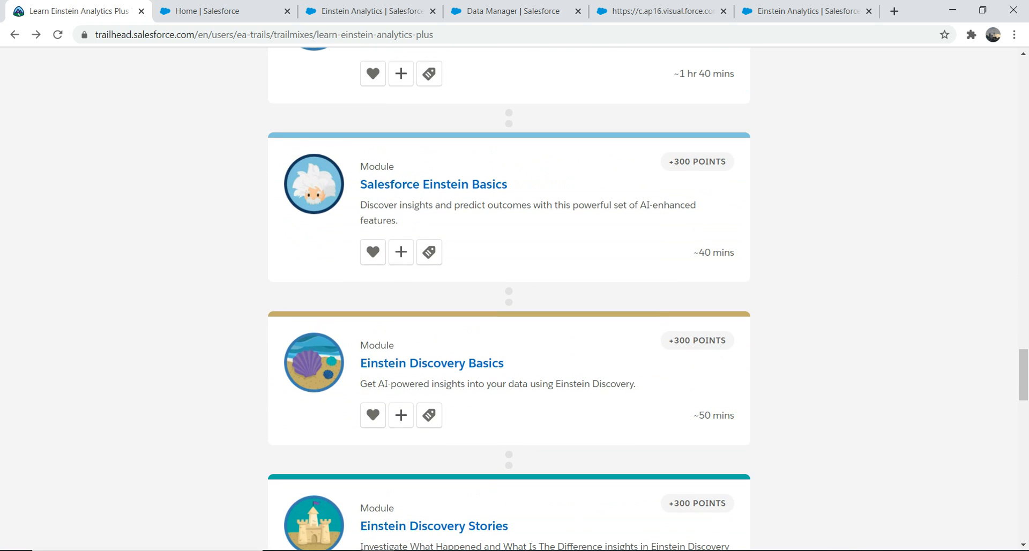
scroll(509, 300, down, 3)
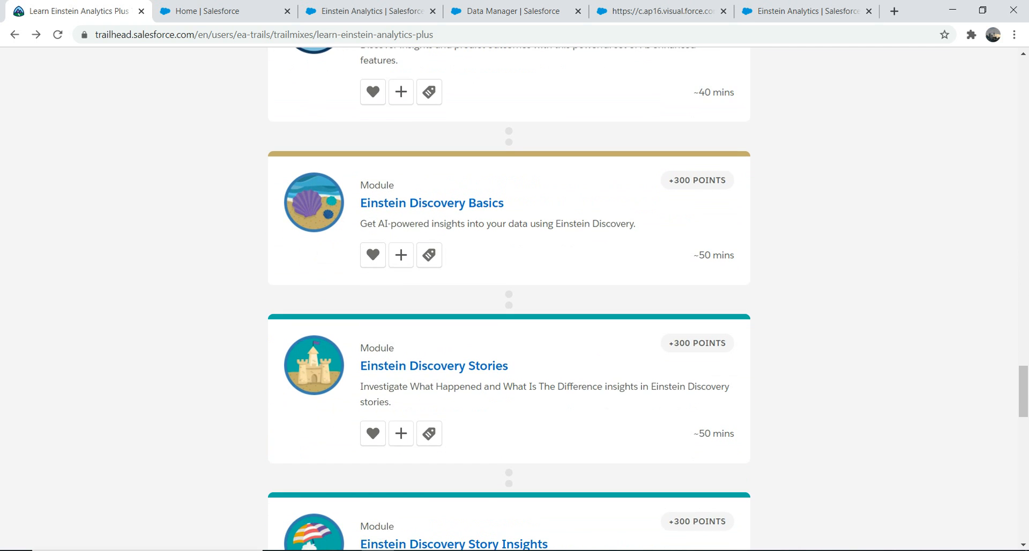
Examine the trailmix's Einstein Discovery modules, projects and two closing superbadges, and look over the earlier modules again from Einstein Analytics Basics
scroll(509, 301, down, 5)
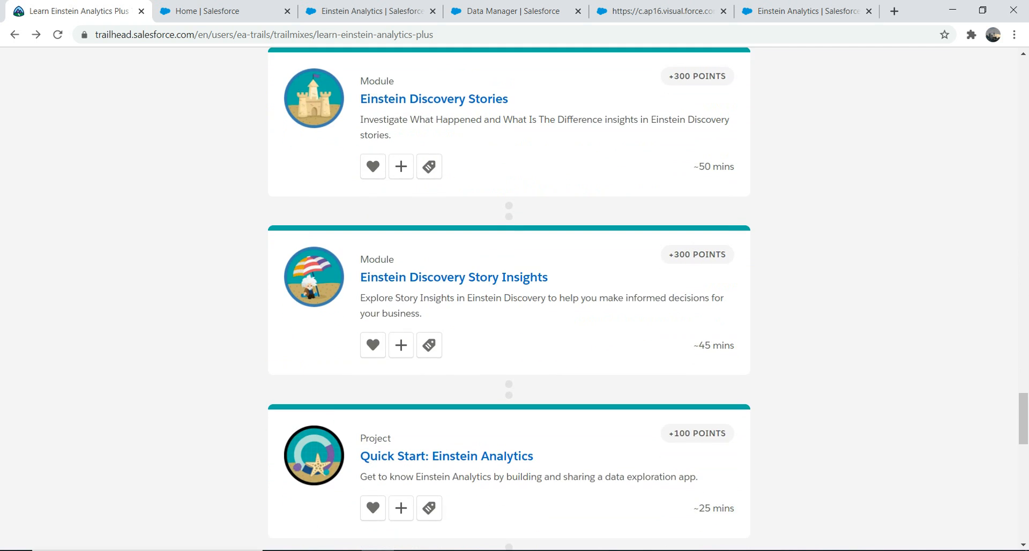
scroll(509, 300, down, 3)
scroll(509, 245, down, 4)
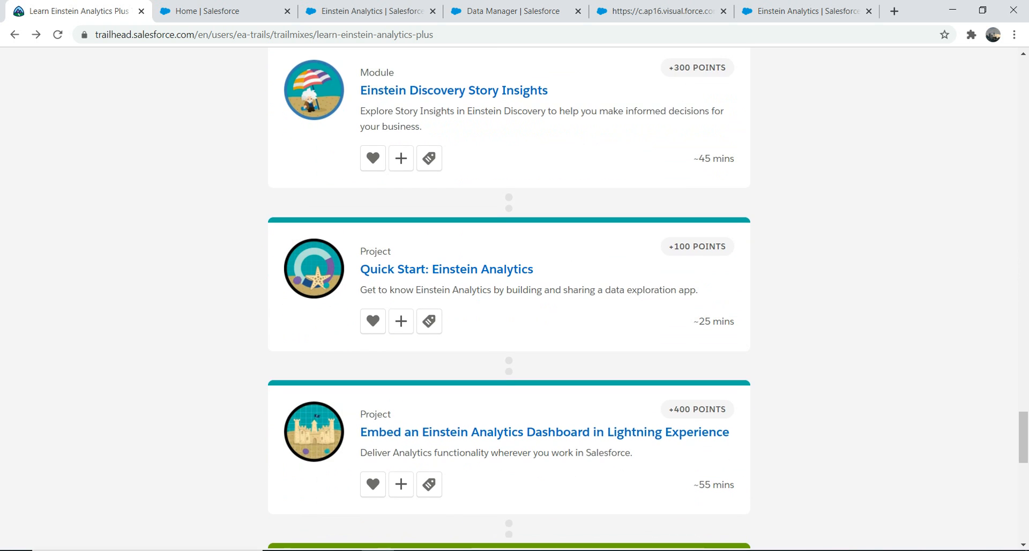
scroll(510, 245, down, 7)
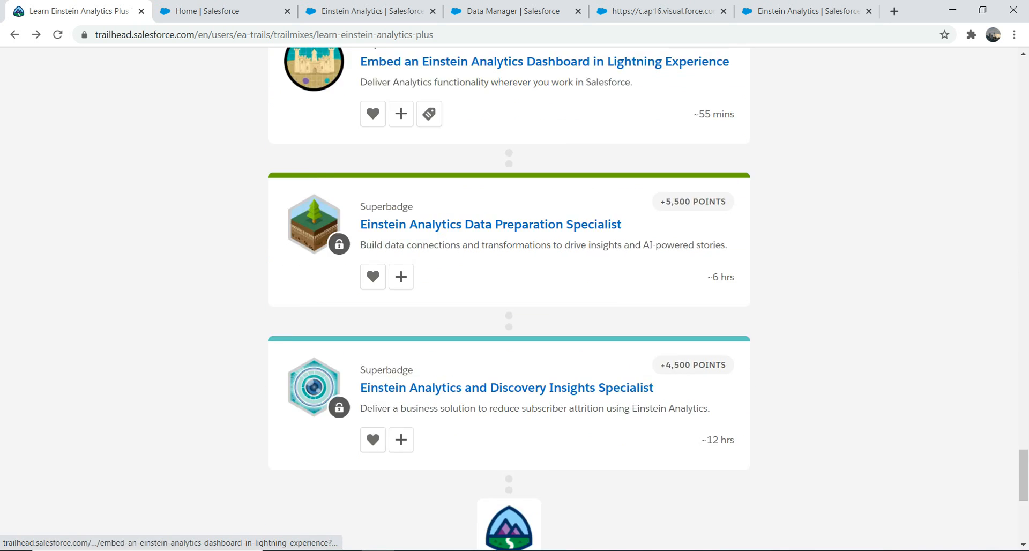
scroll(509, 245, up, 4)
scroll(509, 245, up, 16)
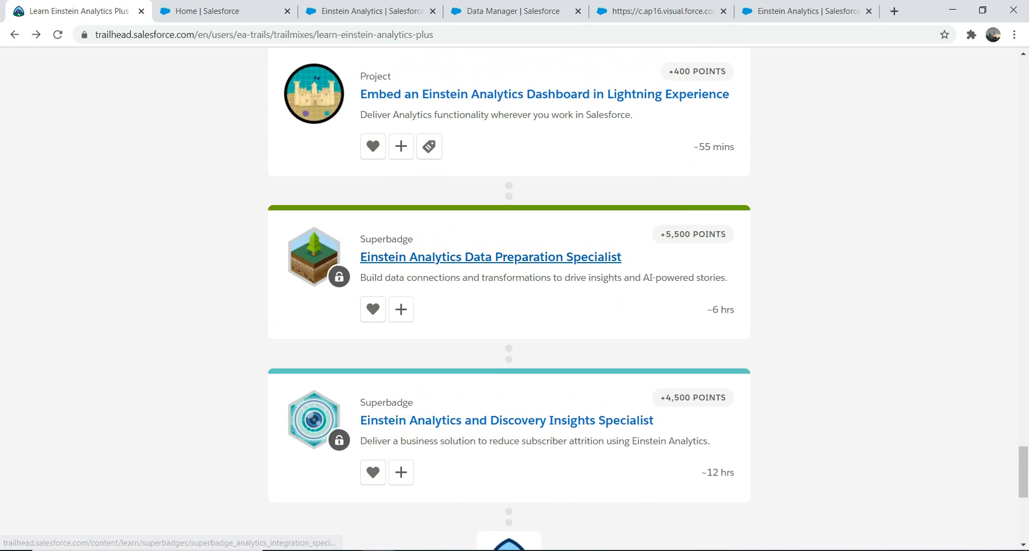
scroll(368, 246, up, 20)
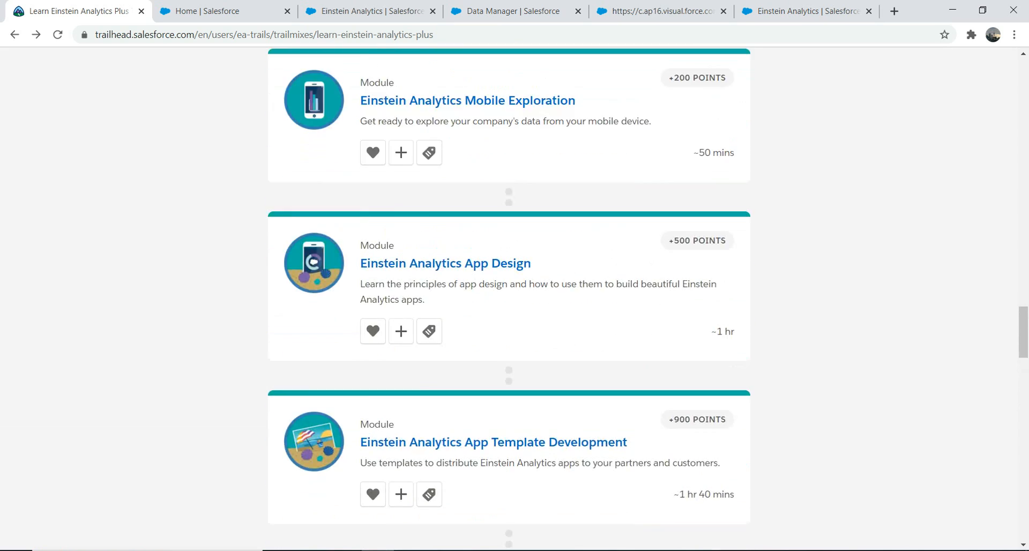
scroll(366, 245, up, 15)
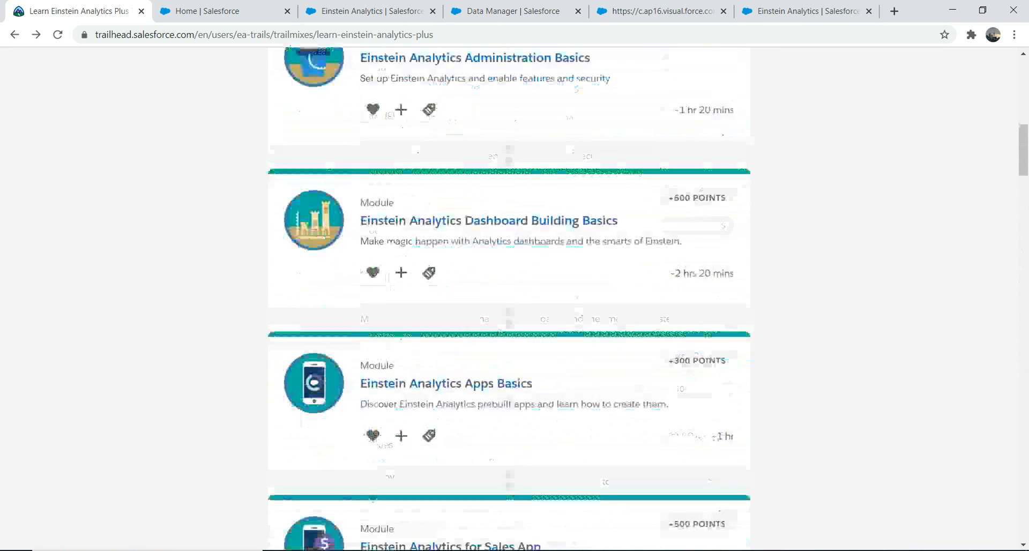
scroll(510, 299, down, 13)
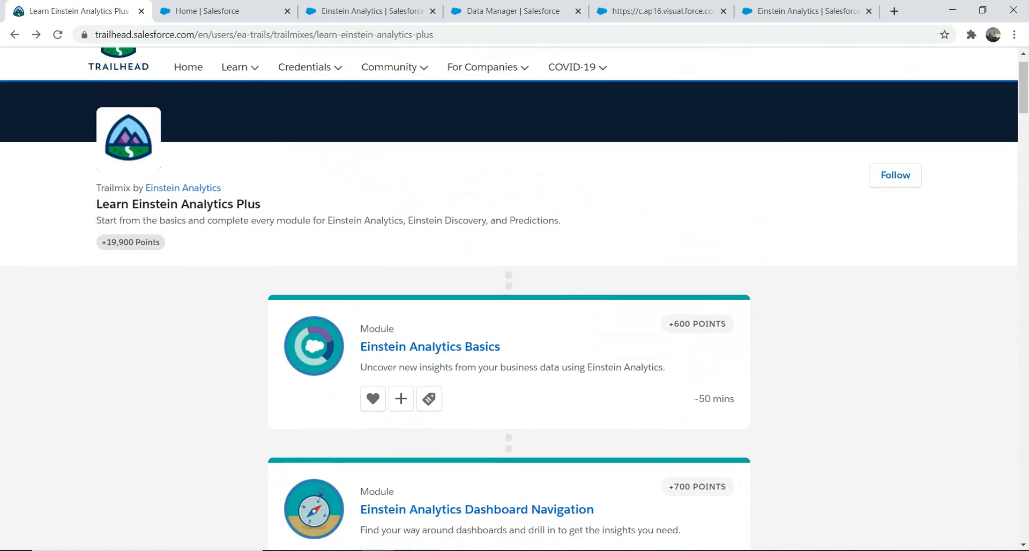
scroll(509, 299, down, 6)
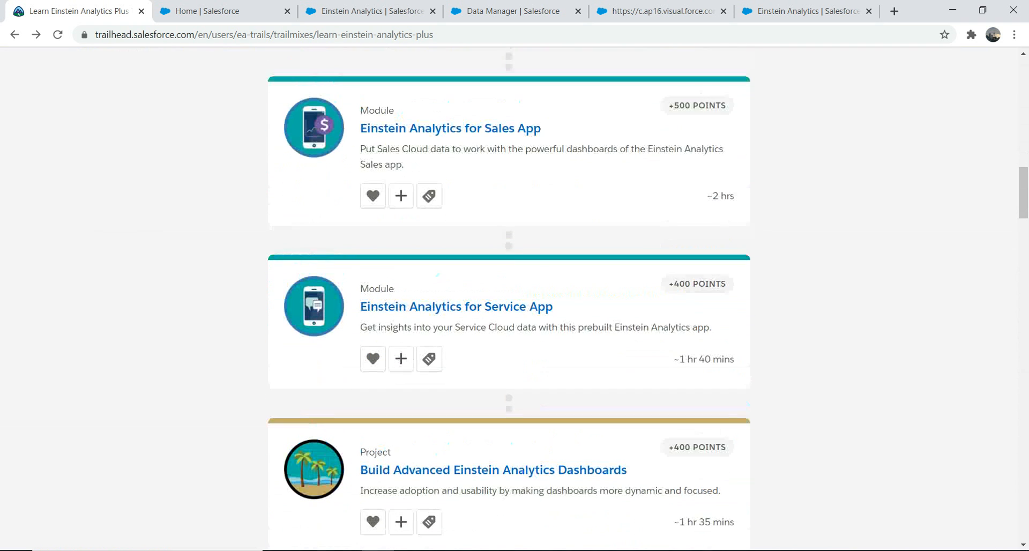